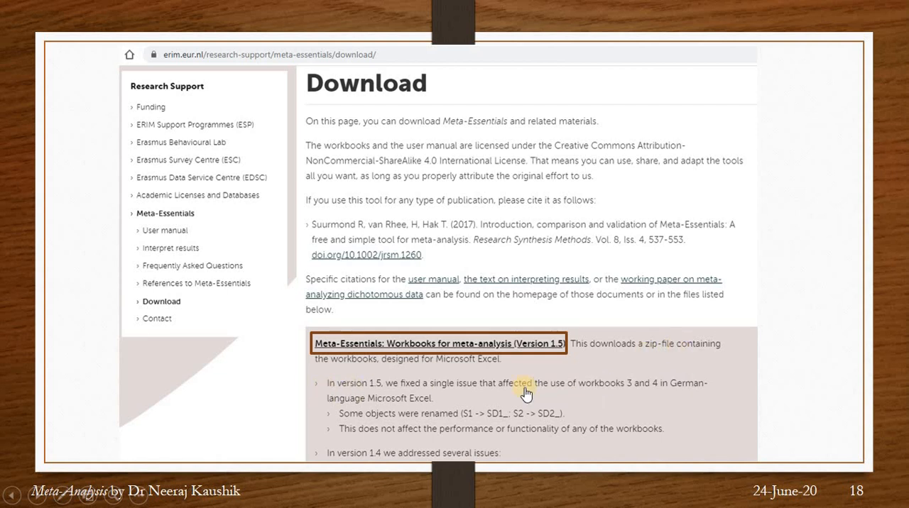
Switch to the MetaEssentials1.5 folder, open the workbook "2 Meta-Essentials Differences between independent groups - binary data 1.5" and maximize it
{"action": "key", "text": "alt+Tab"}
{"action": "key", "text": "alt+Tab"}
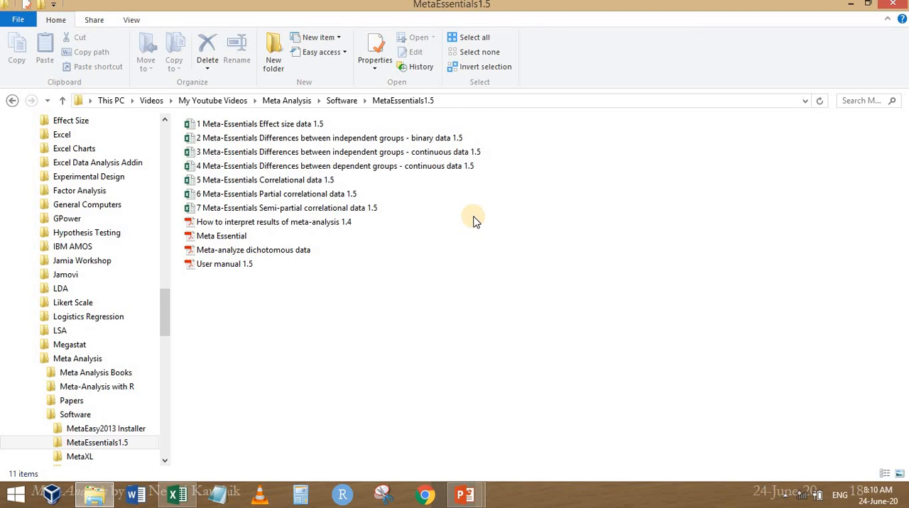
{"action": "double_click", "coordinate": [414, 140]}
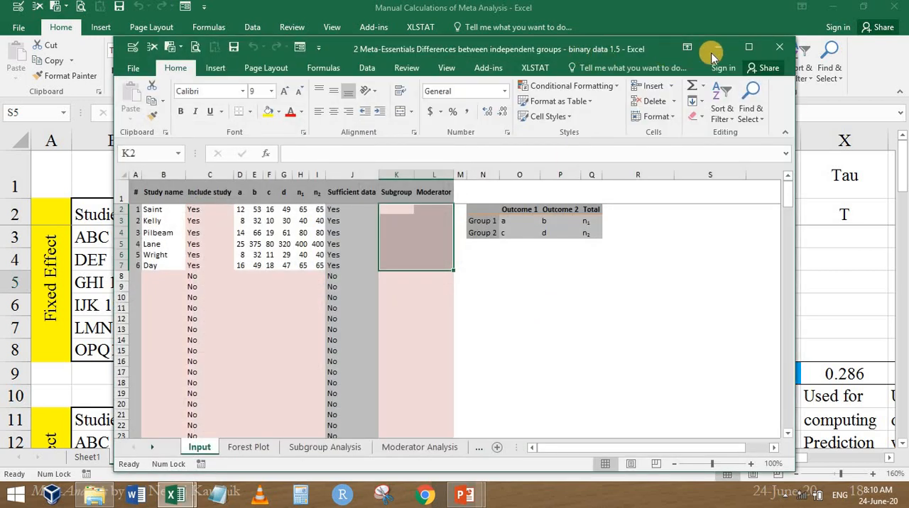
{"action": "left_click", "coordinate": [747, 47]}
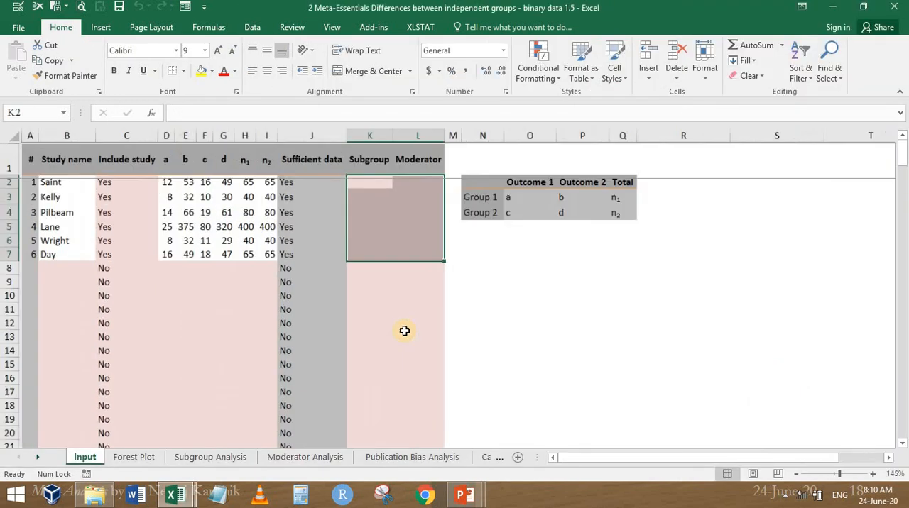
Examine the first study's outcome counts and its n1 and n2 group totals on the Input sheet
{"action": "left_click", "coordinate": [576, 264]}
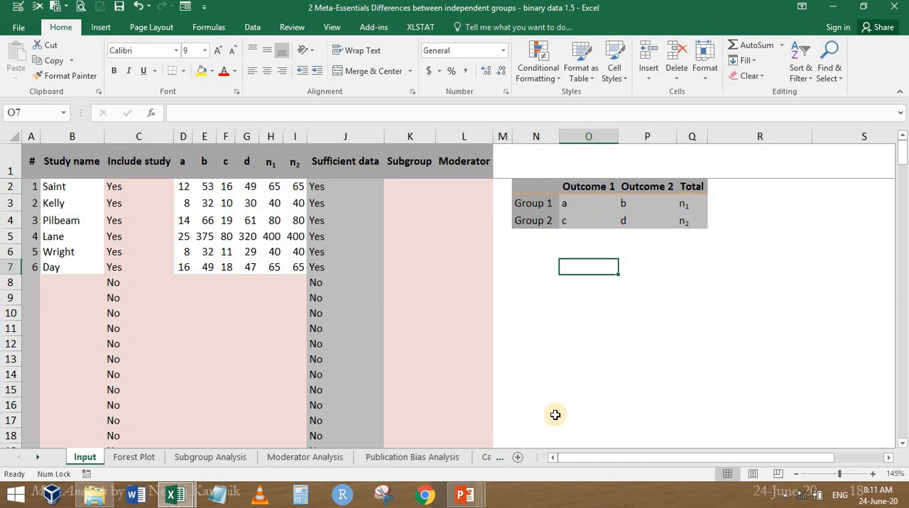
{"action": "left_click", "coordinate": [188, 186]}
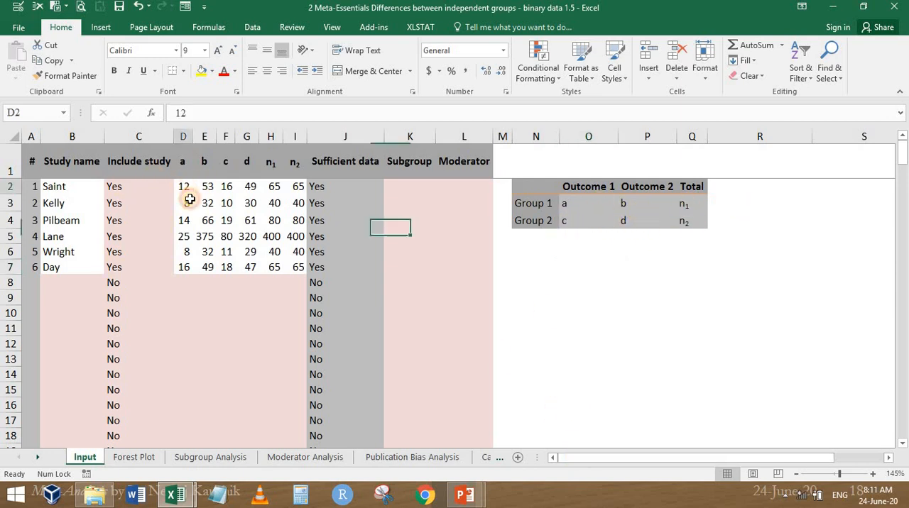
{"action": "left_click", "coordinate": [268, 187]}
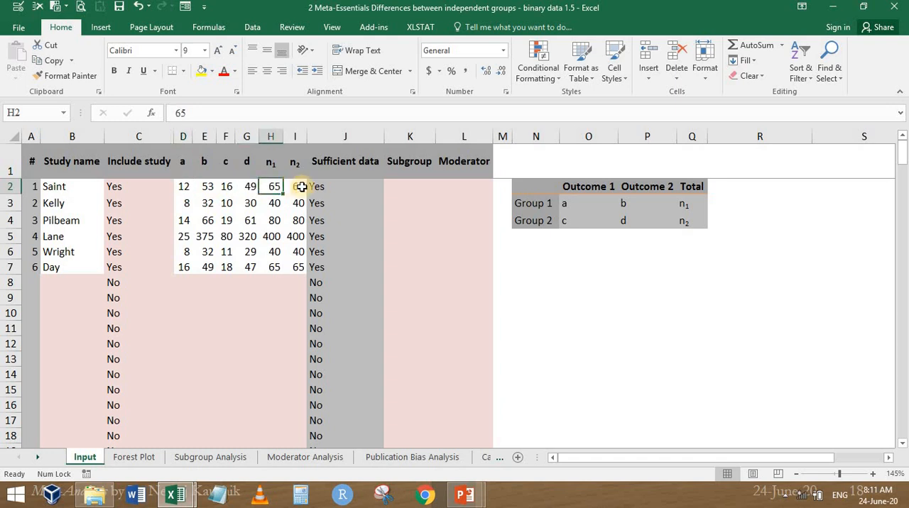
{"action": "left_click", "coordinate": [297, 185]}
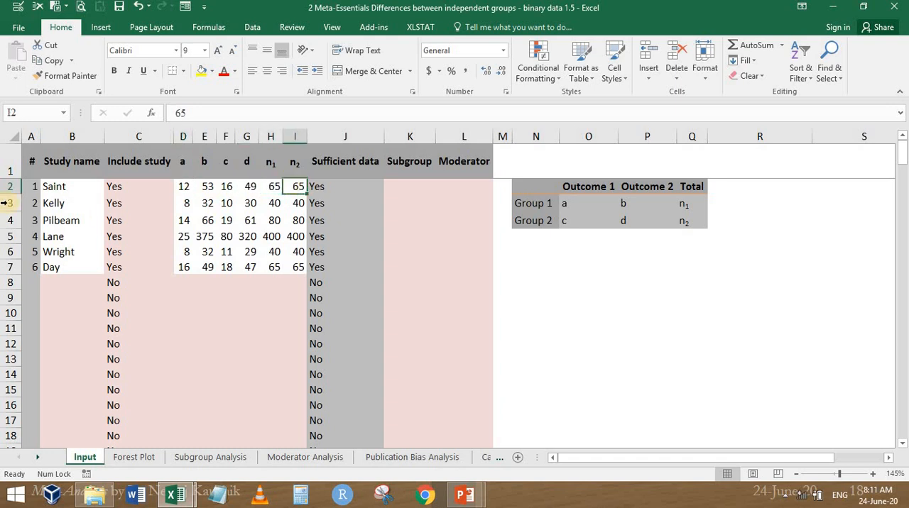
{"action": "scroll", "coordinate": [262, 271], "scroll_direction": "up", "scroll_amount": 4, "text": "ctrl"}
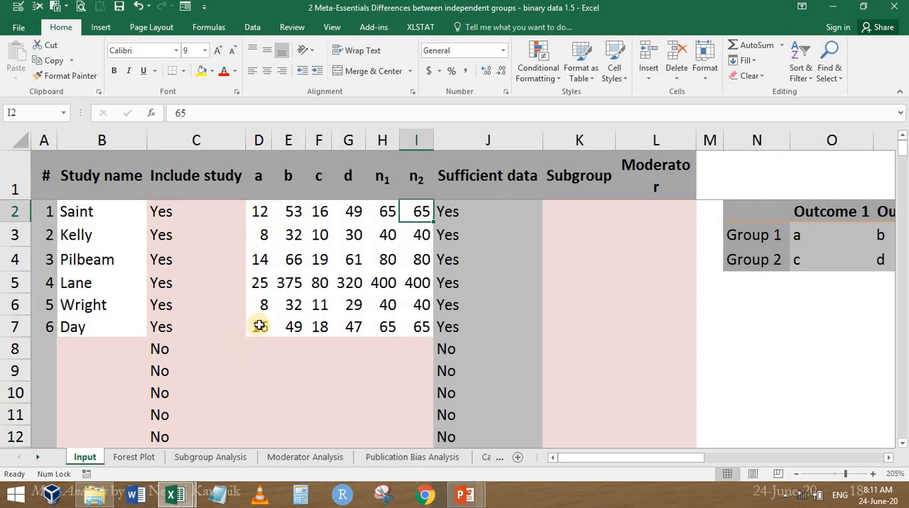
Clear the a and b counts of the sixth study in row 7 of the Input sheet
{"action": "left_click_drag", "start_coordinate": [254, 326], "coordinate": [291, 326]}
{"action": "key", "text": "Delete"}
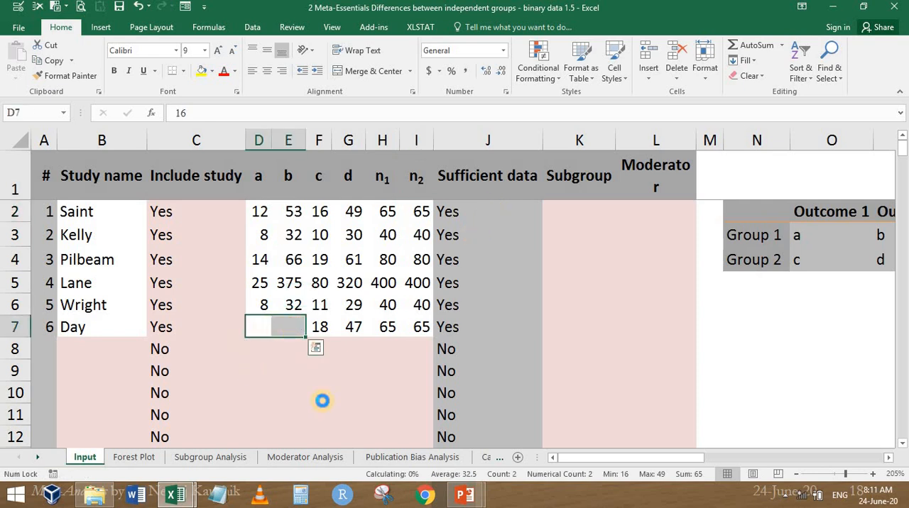
{"action": "key", "text": "Right"}
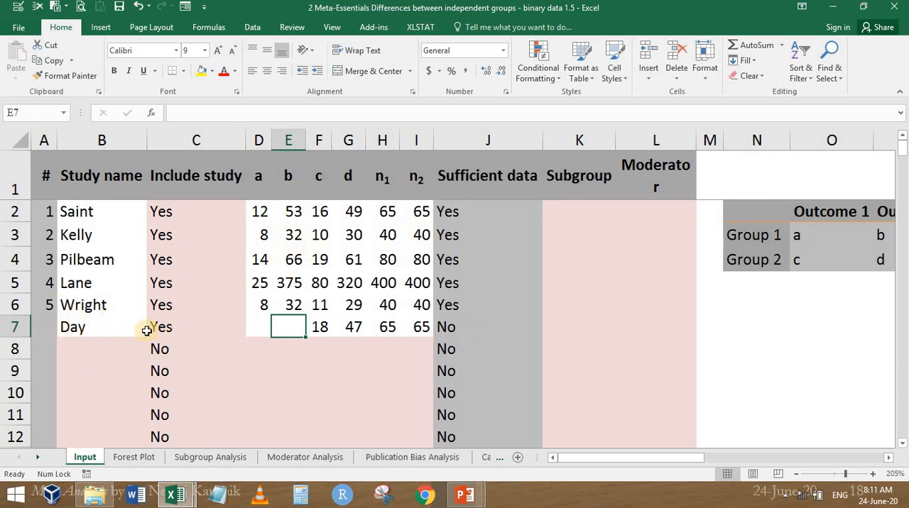
Set Include study to No for the sixth study in row 7
{"action": "left_click", "coordinate": [238, 330]}
{"action": "left_click", "coordinate": [248, 330]}
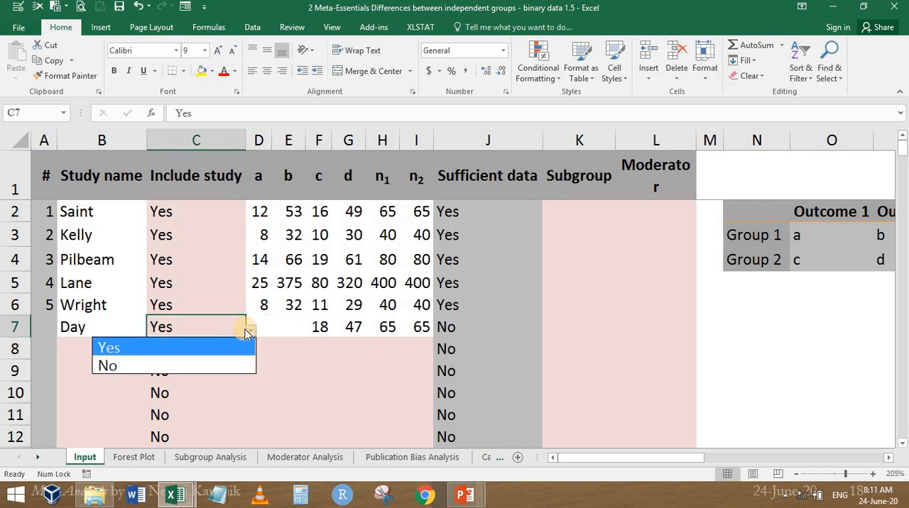
{"action": "left_click", "coordinate": [179, 368]}
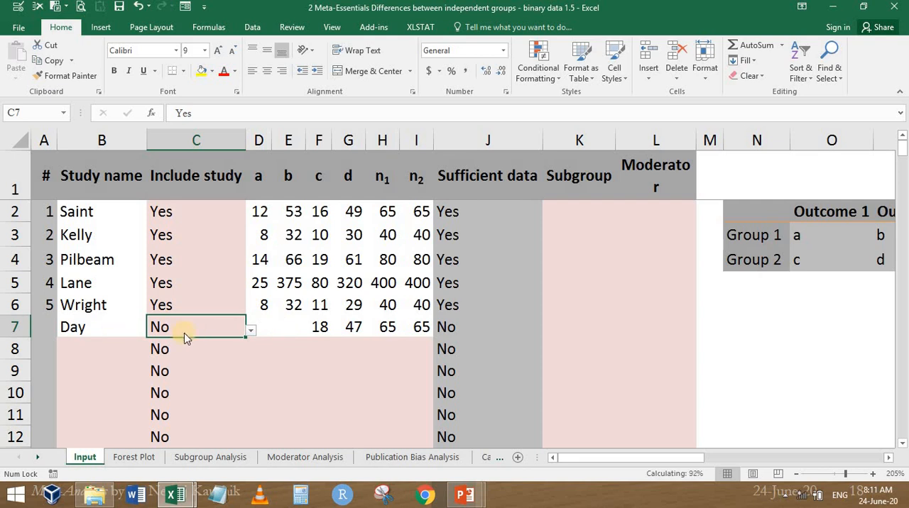
Look over the Forest Plot and Publication Bias Analysis sheets, including their plots, and return to the Input sheet
{"action": "left_click", "coordinate": [135, 458]}
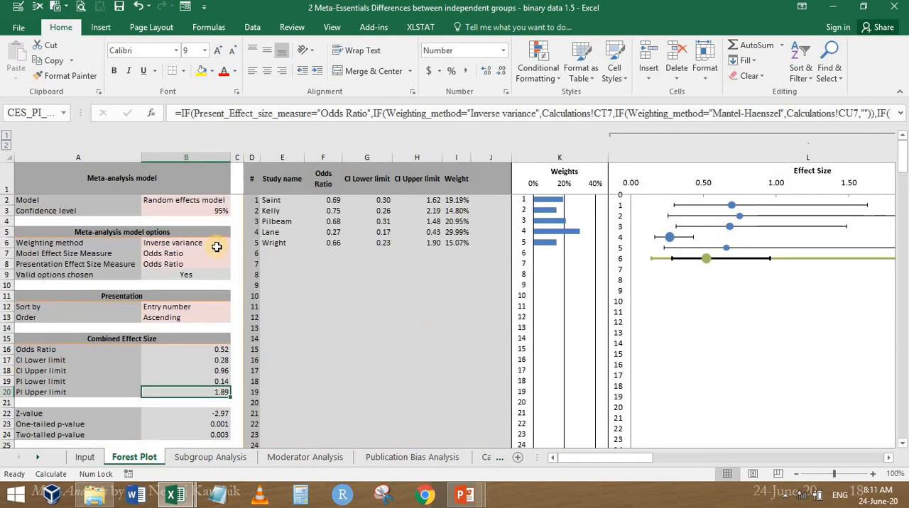
{"action": "left_click_drag", "start_coordinate": [590, 460], "coordinate": [610, 472]}
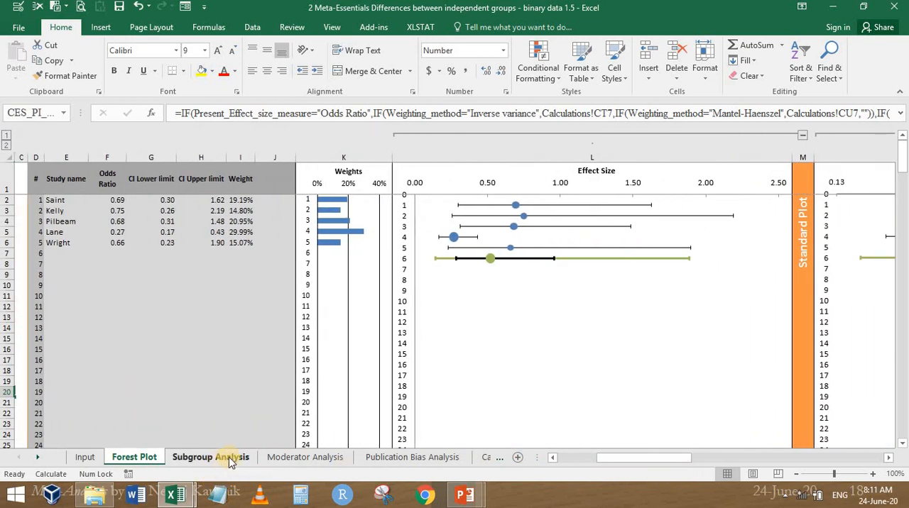
{"action": "left_click", "coordinate": [425, 458]}
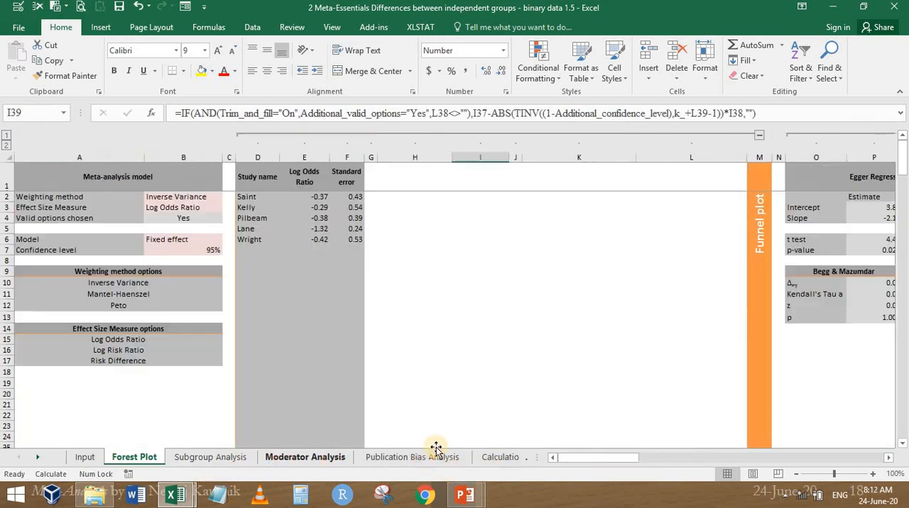
{"action": "left_click_drag", "start_coordinate": [642, 461], "coordinate": [658, 434]}
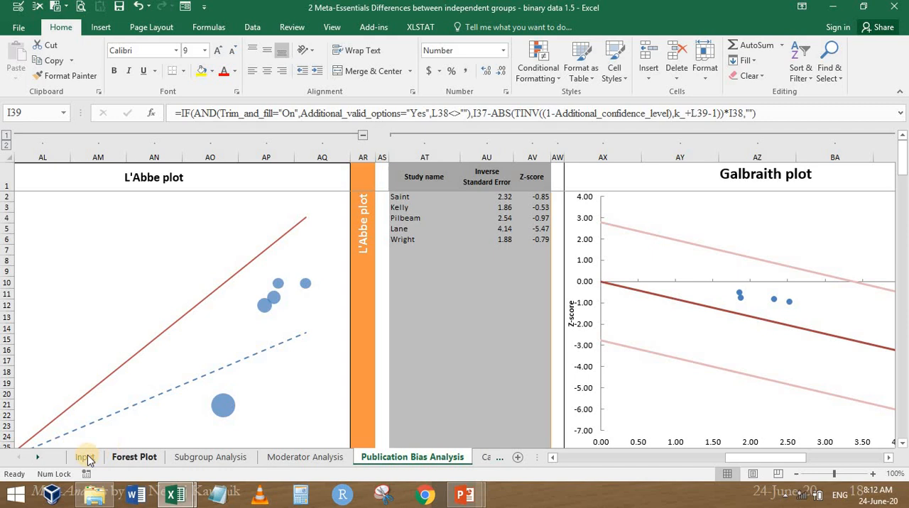
{"action": "left_click", "coordinate": [85, 458]}
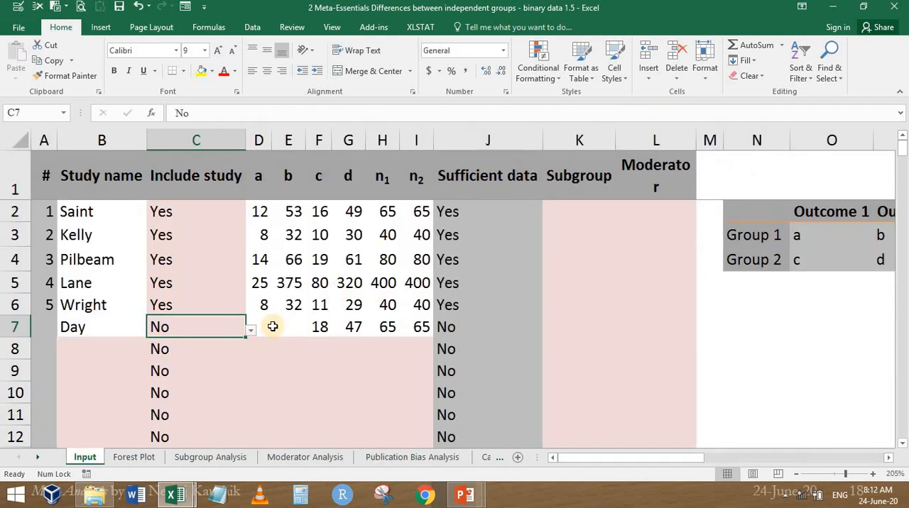
Enter 50 for a and 15 for b in the sixth study's row 7
{"action": "left_click", "coordinate": [268, 327]}
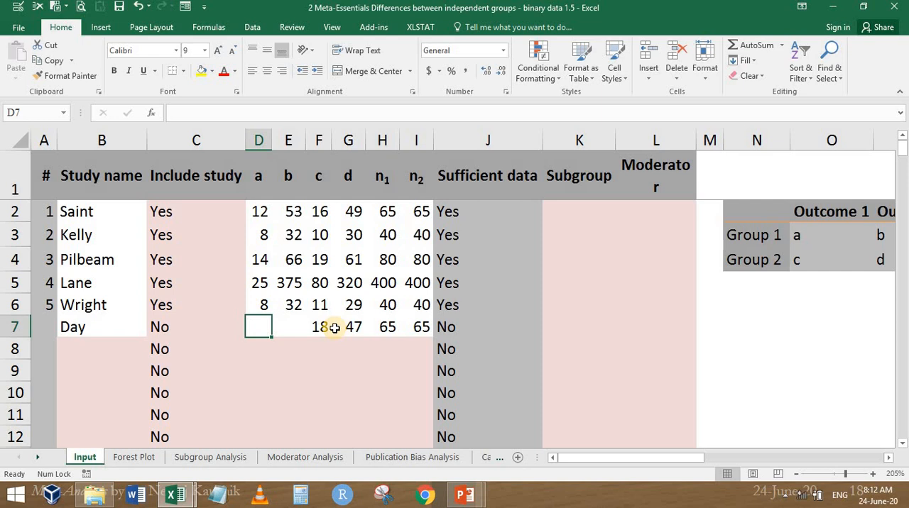
{"action": "type", "text": "5"}
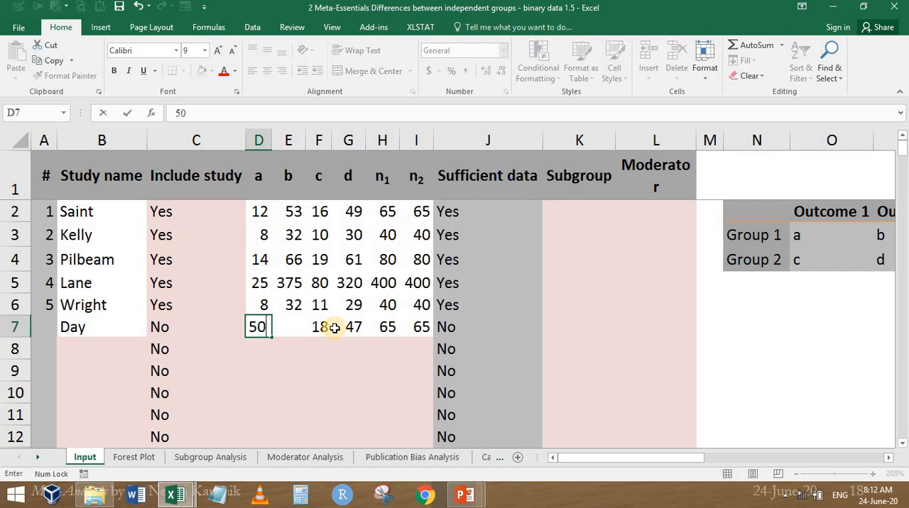
{"action": "type", "text": "0"}
{"action": "key", "text": "ctrl+Return"}
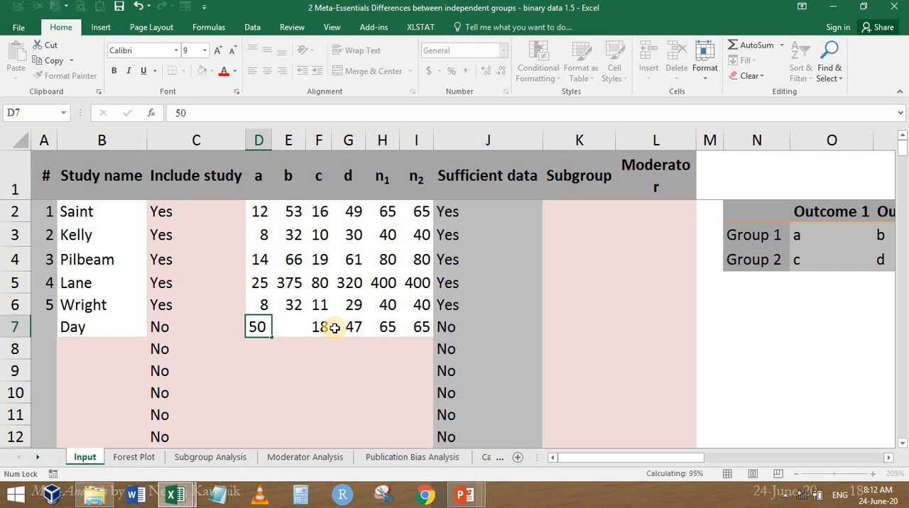
{"action": "key", "text": "Right"}
{"action": "type", "text": "15"}
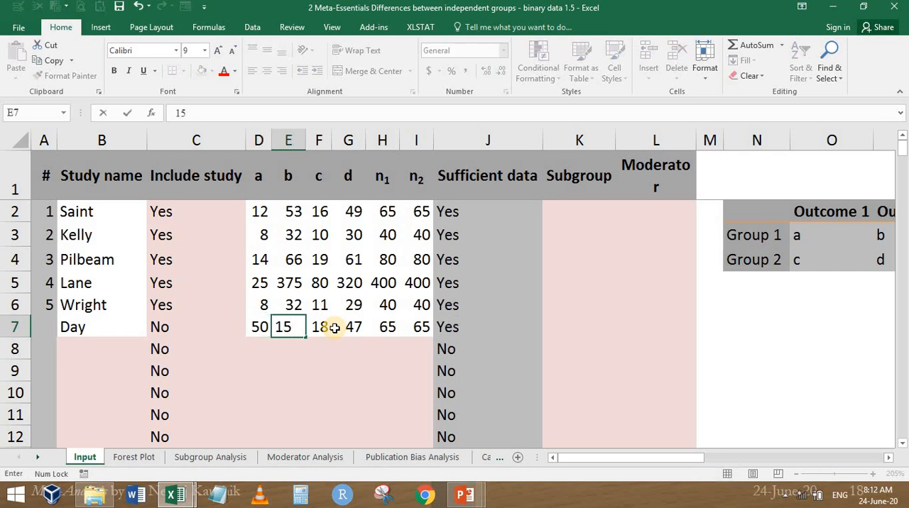
{"action": "key", "text": "ctrl+Return"}
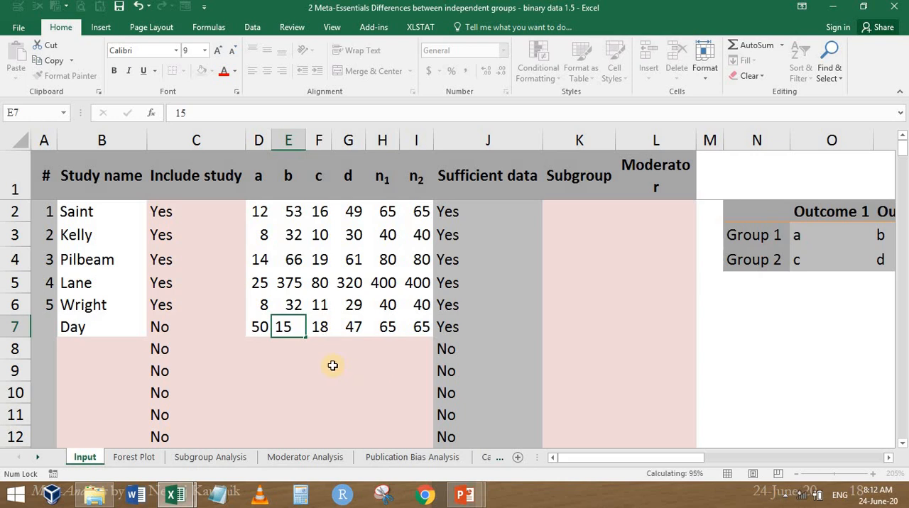
{"action": "key", "text": "Right"}
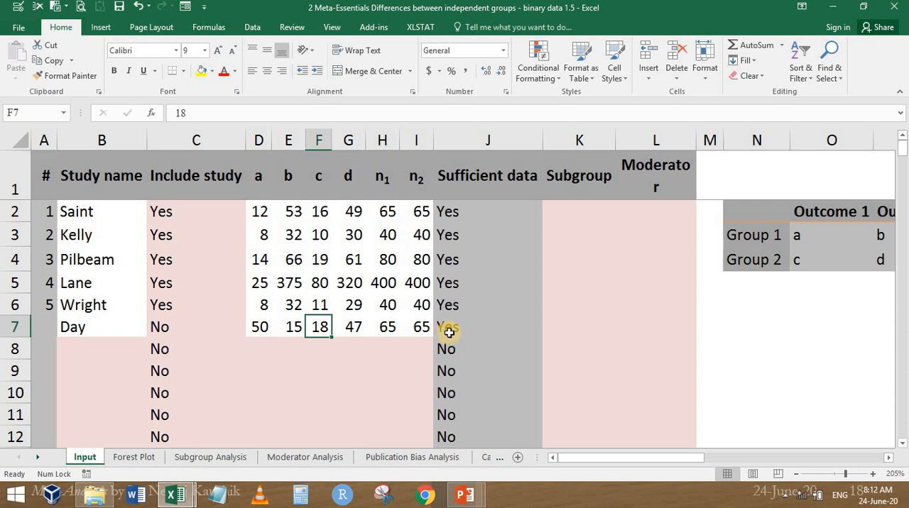
Delete the a and b counts just entered for the sixth study in D7 and E7
{"action": "key", "text": "Left"}
{"action": "key", "text": "Delete"}
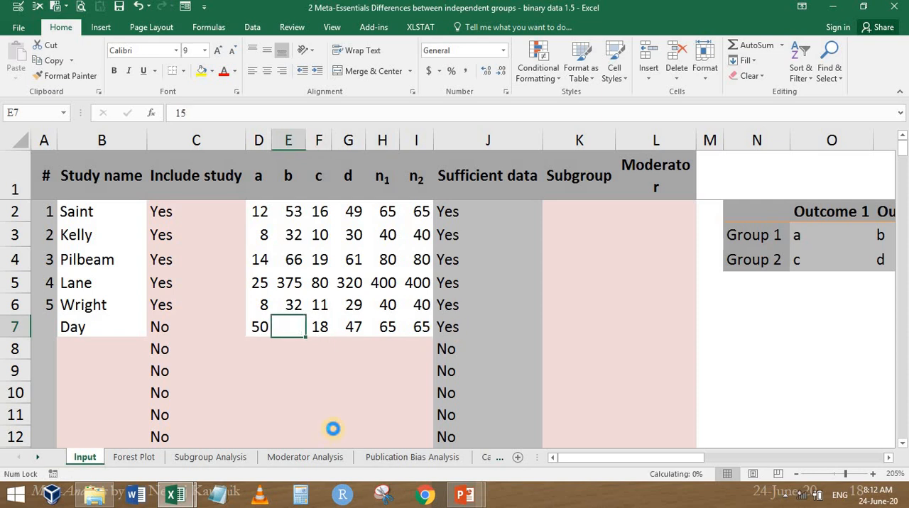
{"action": "key", "text": "Left"}
{"action": "key", "text": "Delete"}
{"action": "key", "text": "Down"}
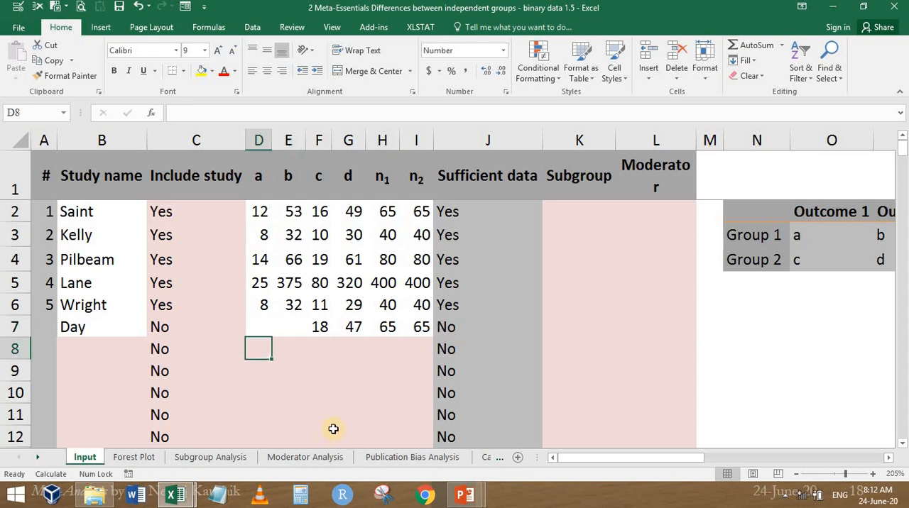
Fill the sixth study's empty counts in row 7 again with a as 50 and b as 15
{"action": "key", "text": "Up"}
{"action": "type", "text": "50"}
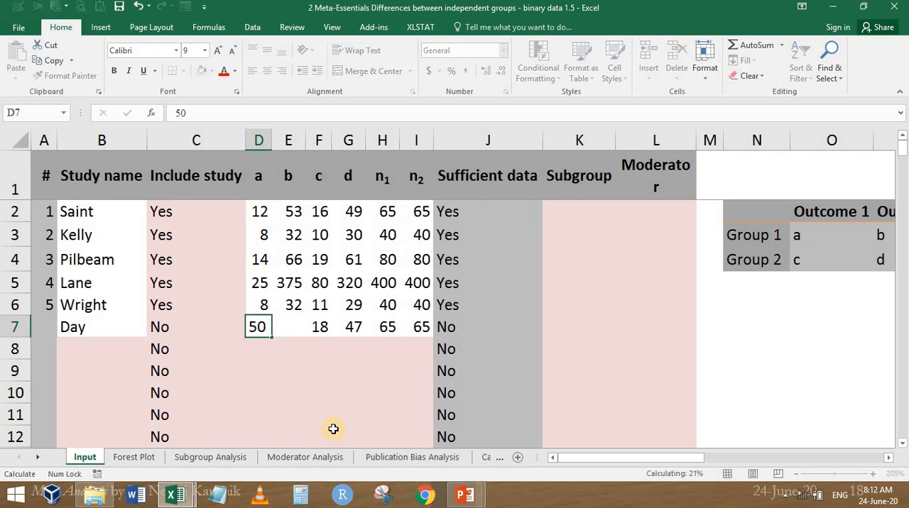
{"action": "key", "text": "Tab"}
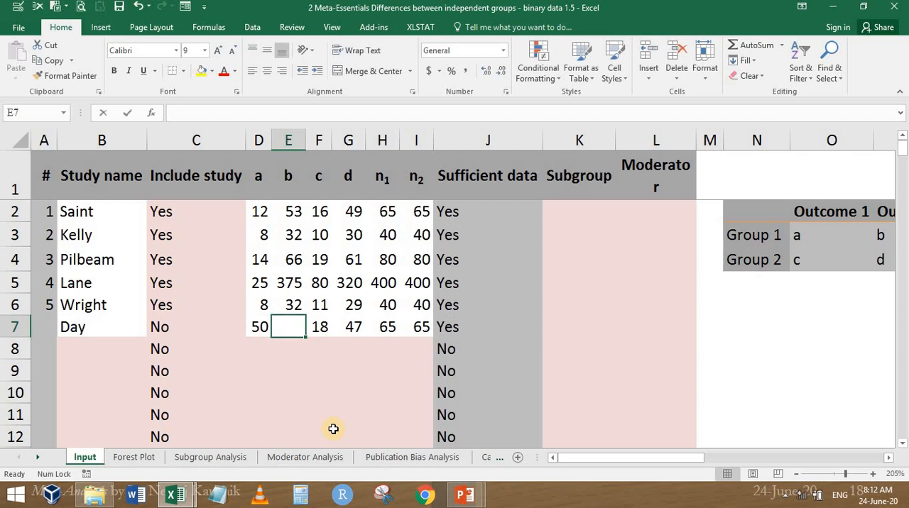
{"action": "type", "text": "15"}
{"action": "key", "text": "ctrl+Return"}
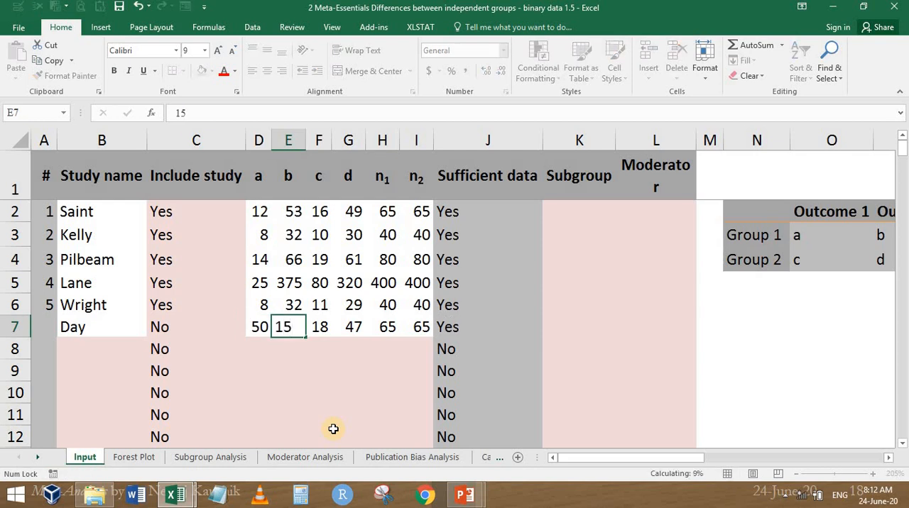
{"action": "left_click", "coordinate": [271, 341]}
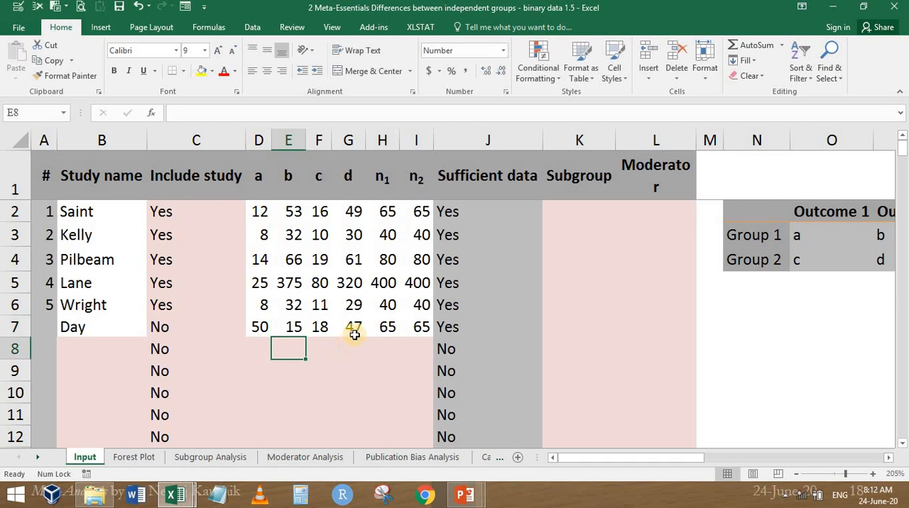
Set Include study to Yes for the sixth study in row 7
{"action": "left_click", "coordinate": [175, 324]}
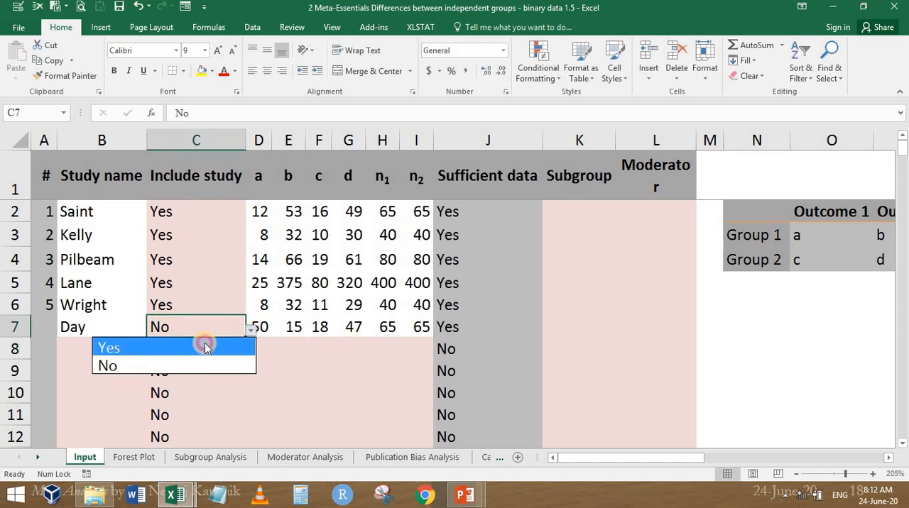
{"action": "left_click", "coordinate": [204, 347]}
{"action": "left_click", "coordinate": [323, 370]}
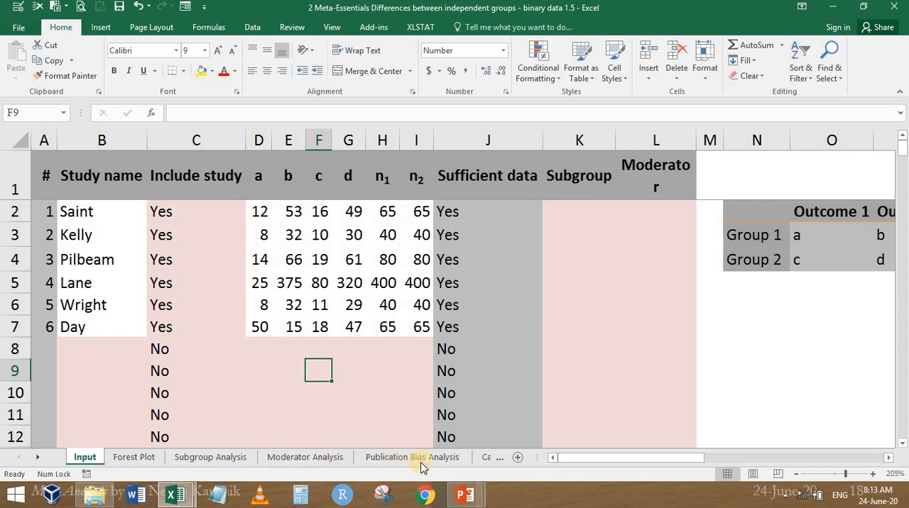
Look through the Calculations, Subgroup Analysis and Forest Plot sheets, and return to the Input sheet
{"action": "left_click", "coordinate": [493, 459]}
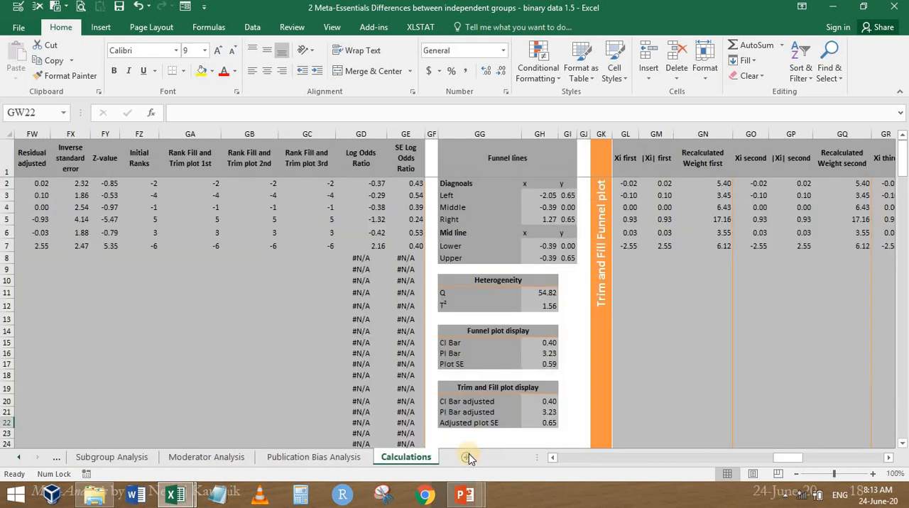
{"action": "left_click_drag", "start_coordinate": [784, 463], "coordinate": [610, 461]}
{"action": "left_click", "coordinate": [98, 460]}
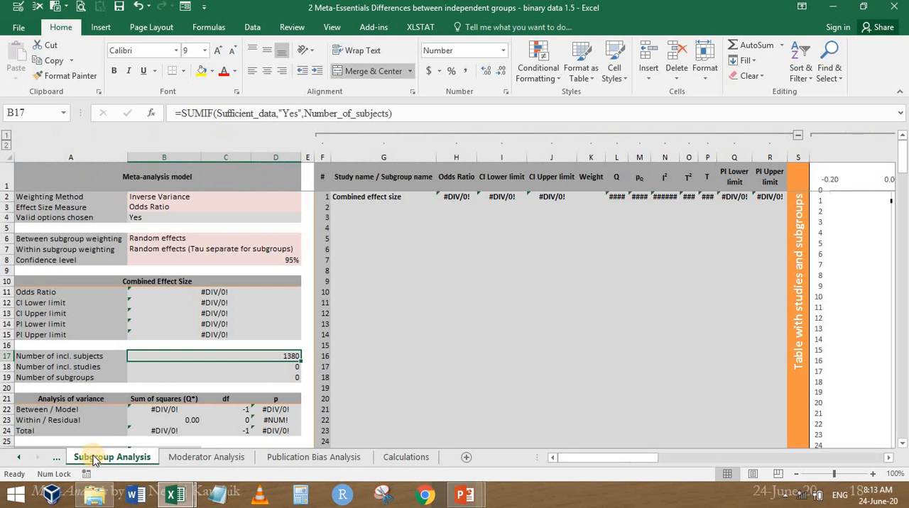
{"action": "left_click", "coordinate": [56, 458]}
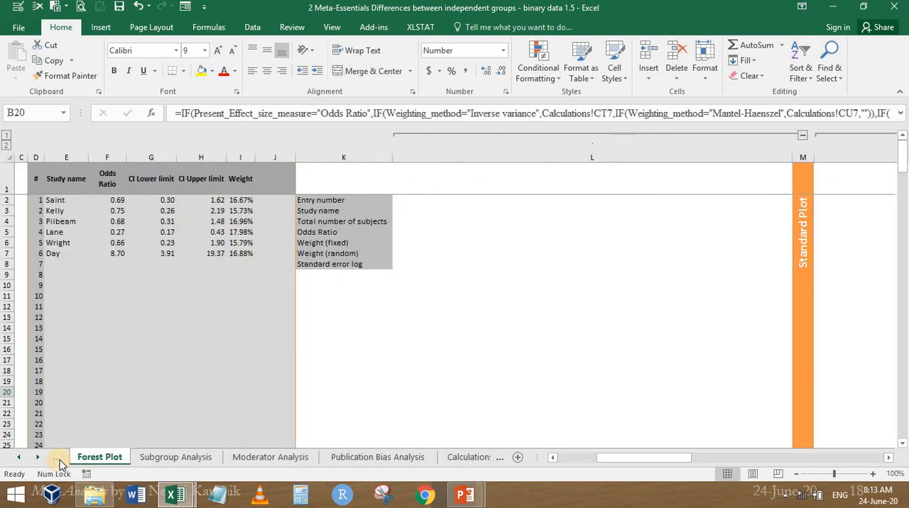
{"action": "left_click", "coordinate": [62, 458]}
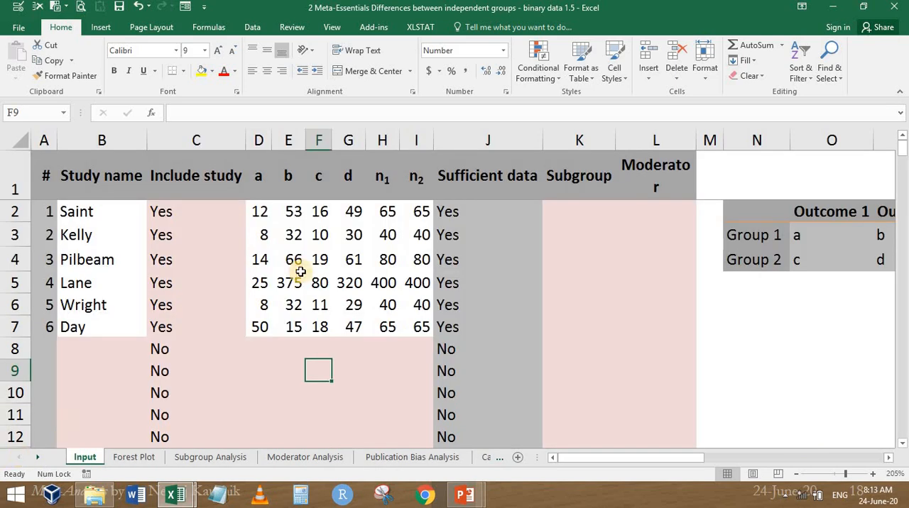
Close the binary data workbook without saving and open "3 Meta-Essentials Differences between independent groups - continuous data 1.5" in a maximized window
{"action": "key", "text": "alt+F4"}
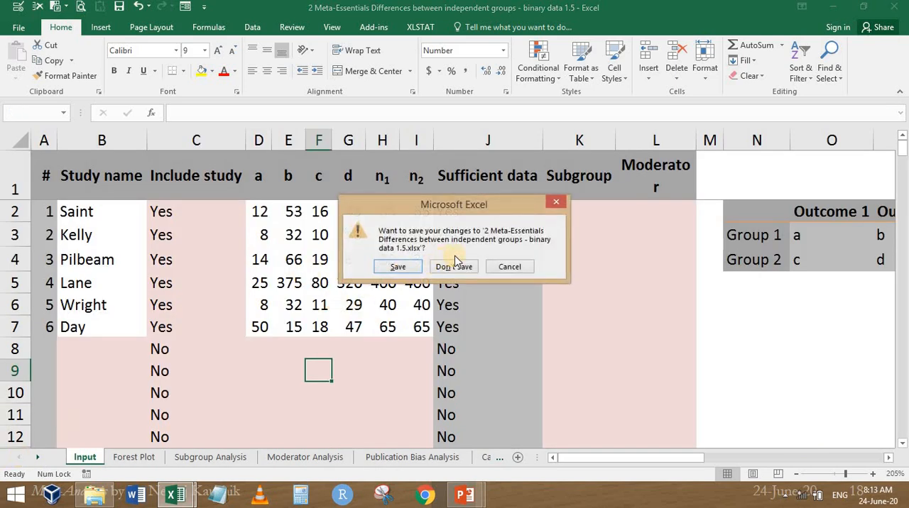
{"action": "left_click", "coordinate": [450, 265]}
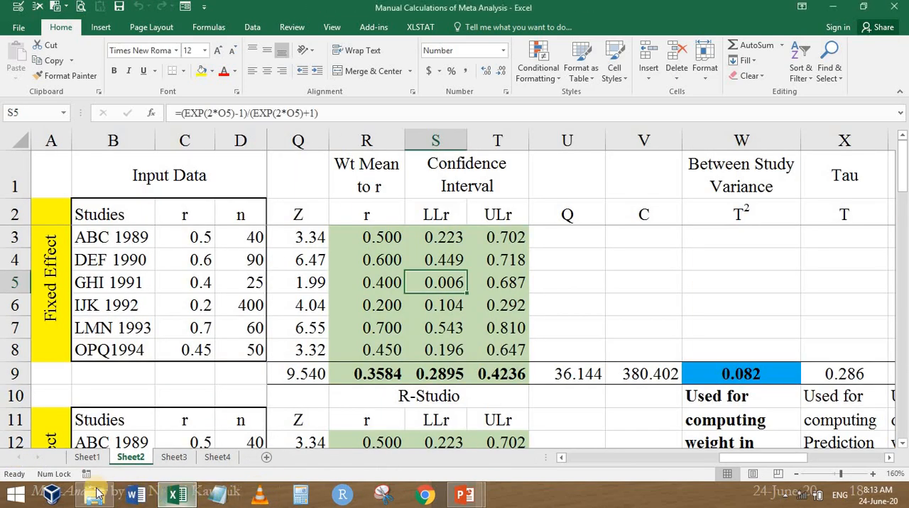
{"action": "left_click", "coordinate": [94, 499]}
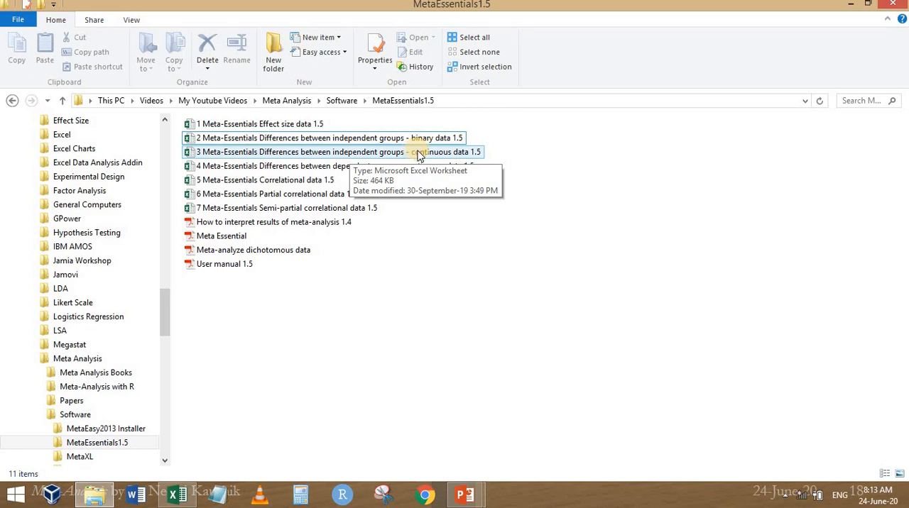
{"action": "double_click", "coordinate": [418, 154]}
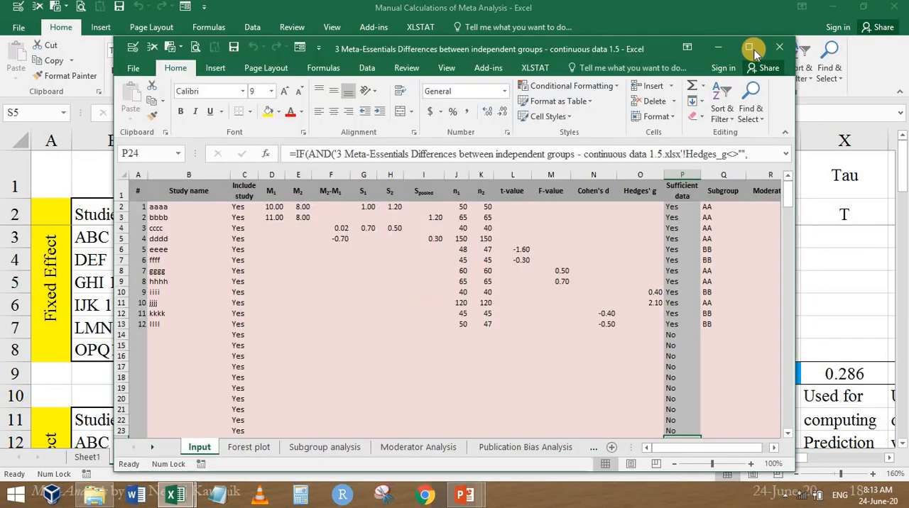
{"action": "left_click", "coordinate": [748, 47]}
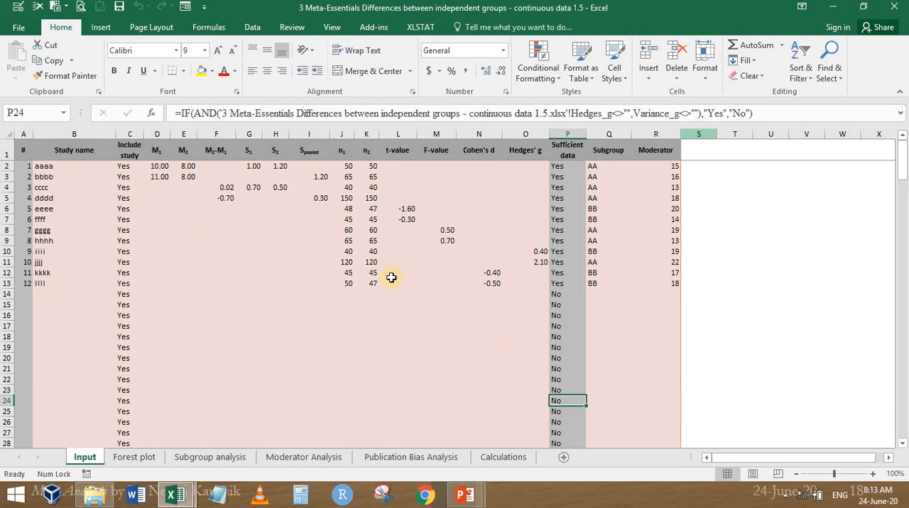
Examine the M1, M2, M2-M1, S1, S2 and Spooled entries for the first three studies on the Input sheet
{"action": "scroll", "coordinate": [391, 277], "scroll_direction": "up", "scroll_amount": 4}
{"action": "scroll", "coordinate": [391, 278], "scroll_direction": "up", "scroll_amount": 3}
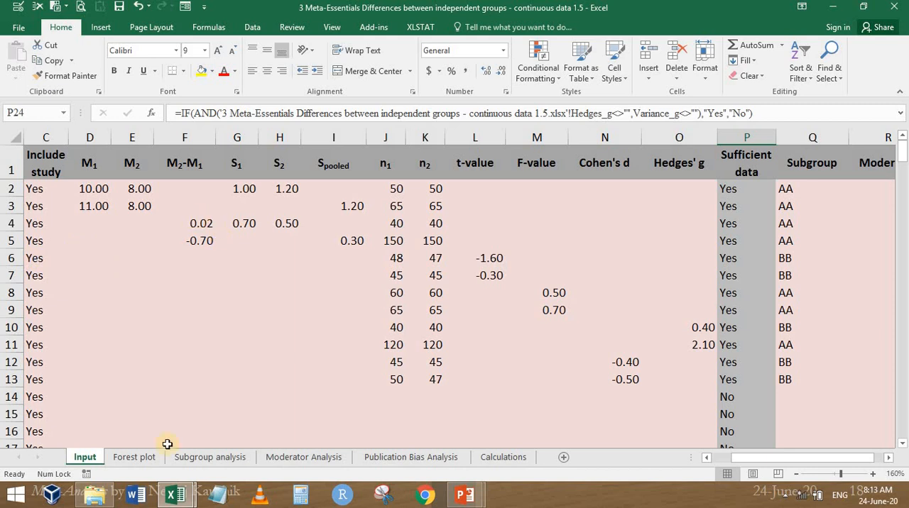
{"action": "left_click", "coordinate": [705, 458]}
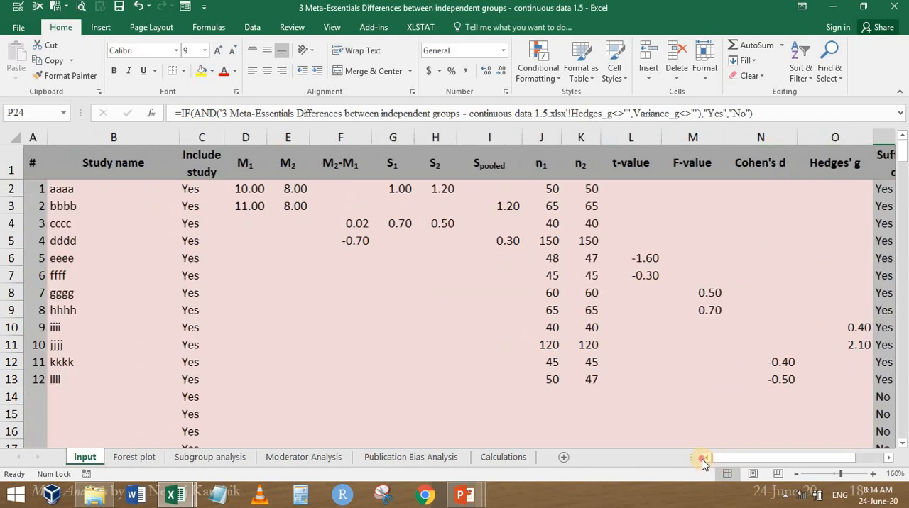
{"action": "left_click", "coordinate": [259, 185]}
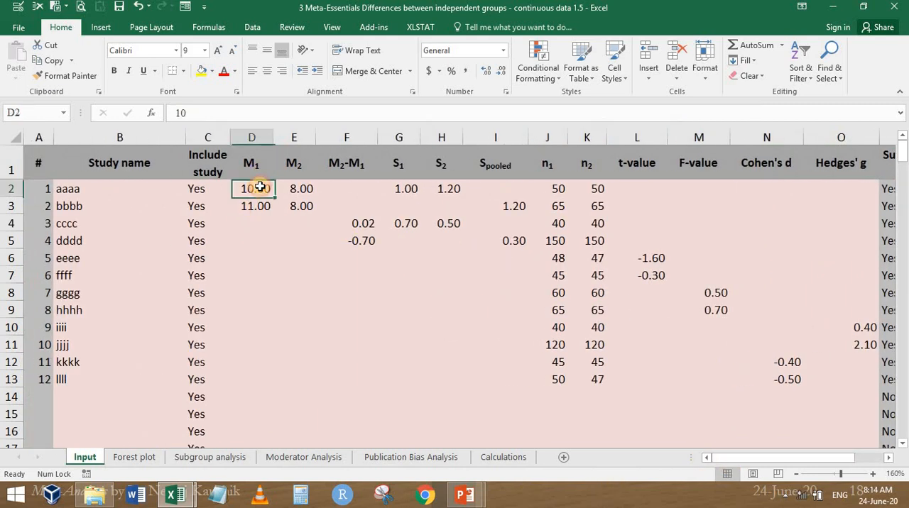
{"action": "left_click", "coordinate": [303, 188]}
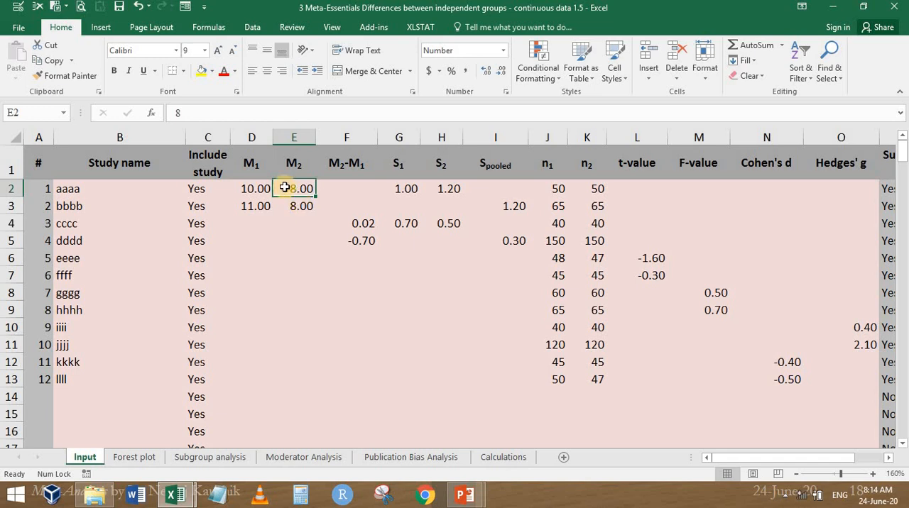
{"action": "left_click", "coordinate": [350, 230]}
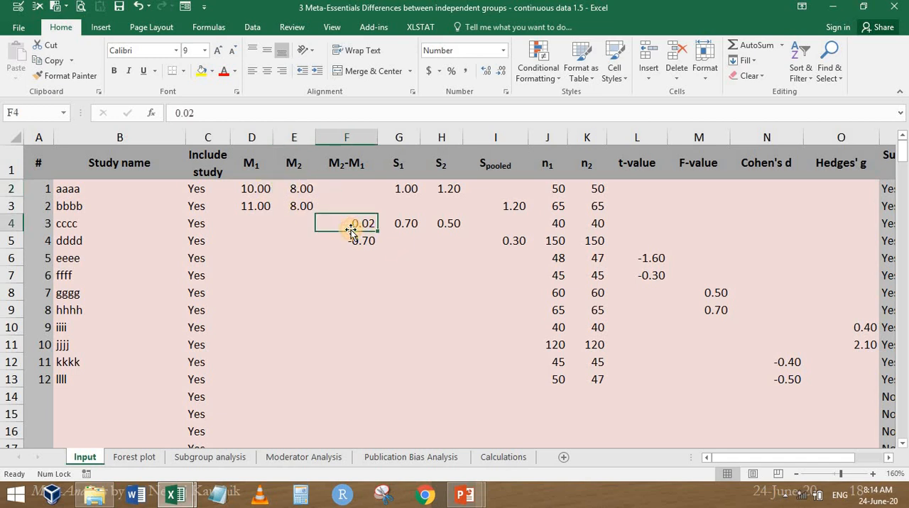
{"action": "left_click", "coordinate": [406, 187]}
{"action": "left_click", "coordinate": [459, 191]}
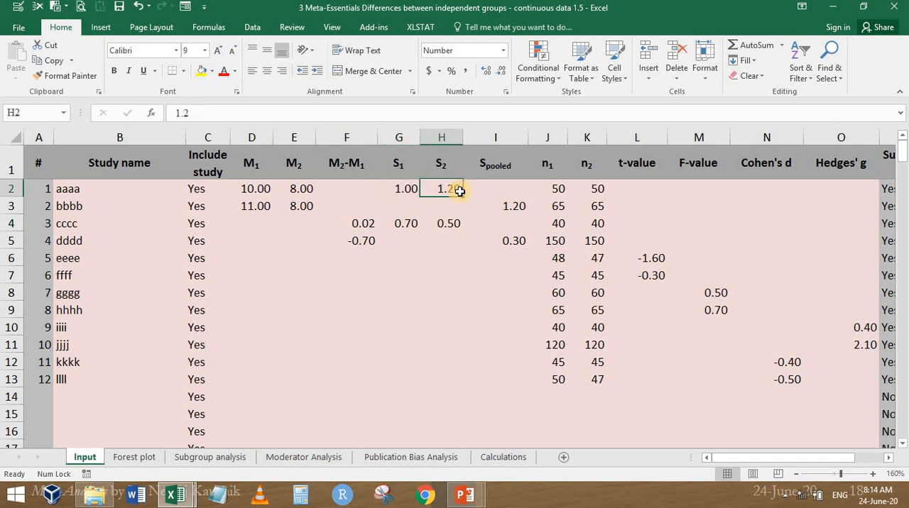
{"action": "left_click", "coordinate": [514, 204]}
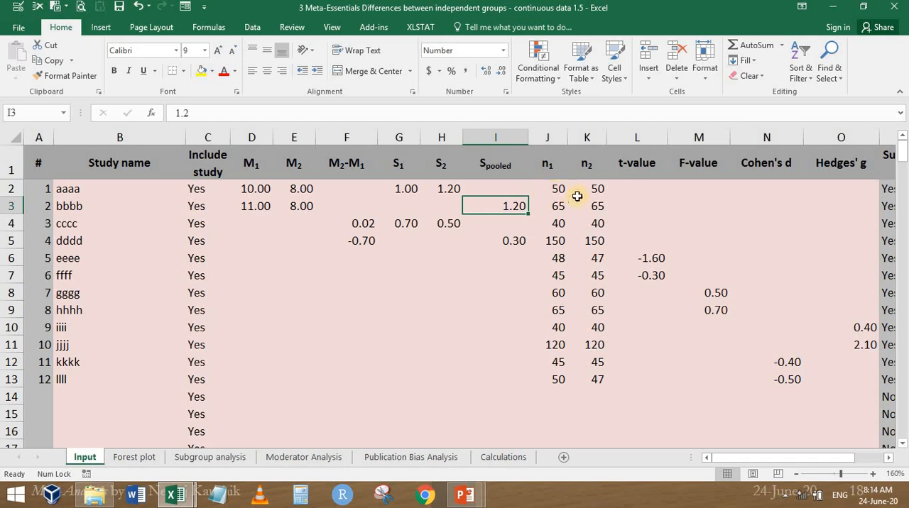
Examine the sample t-value, F-value, Cohen's d and Hedges' g entries in L6, M8, N12 and O10 of the Input sheet
{"action": "left_click_drag", "start_coordinate": [778, 458], "coordinate": [853, 460]}
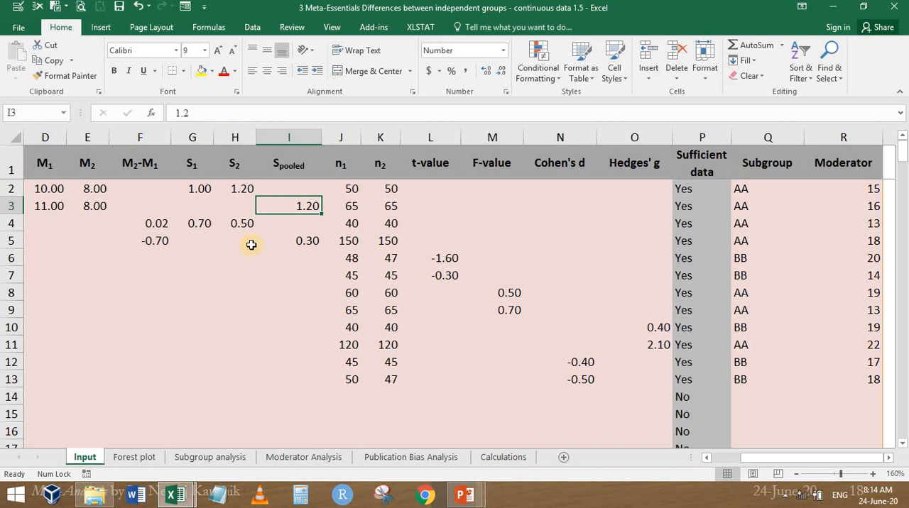
{"action": "left_click", "coordinate": [442, 259]}
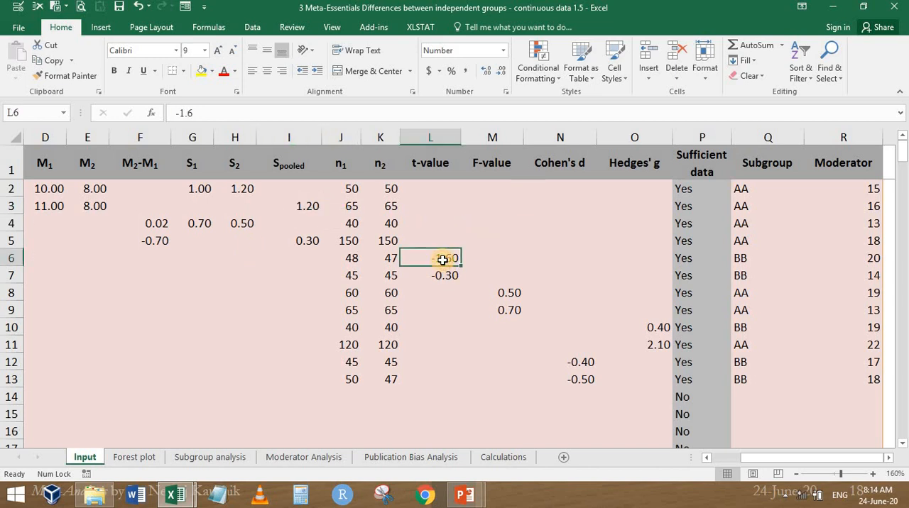
{"action": "left_click", "coordinate": [506, 292]}
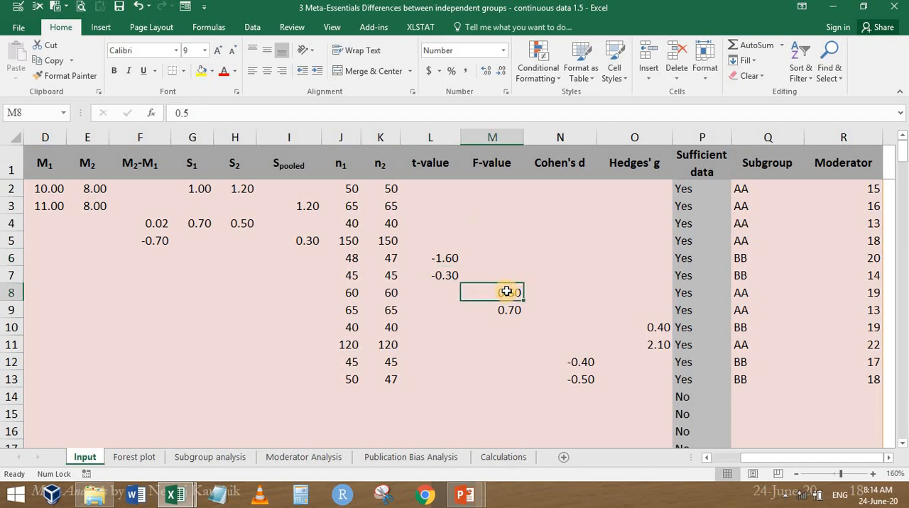
{"action": "left_click", "coordinate": [580, 361]}
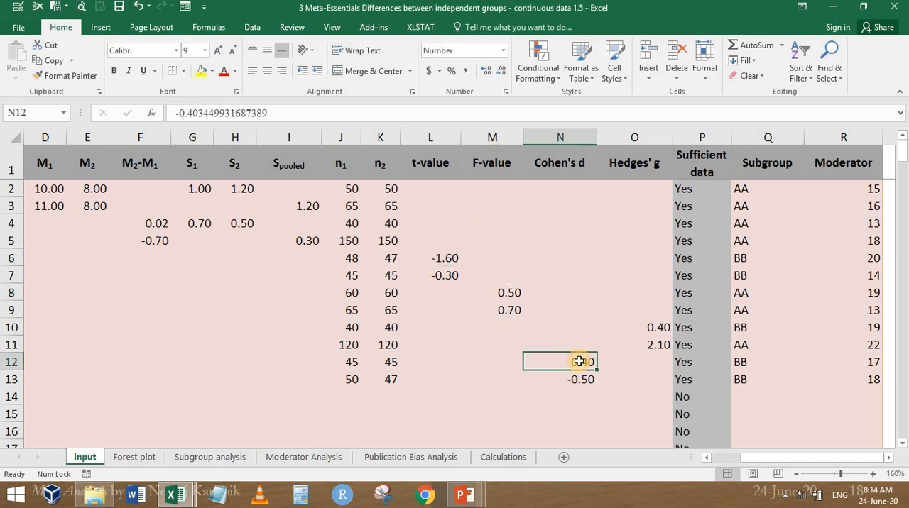
{"action": "left_click", "coordinate": [650, 328]}
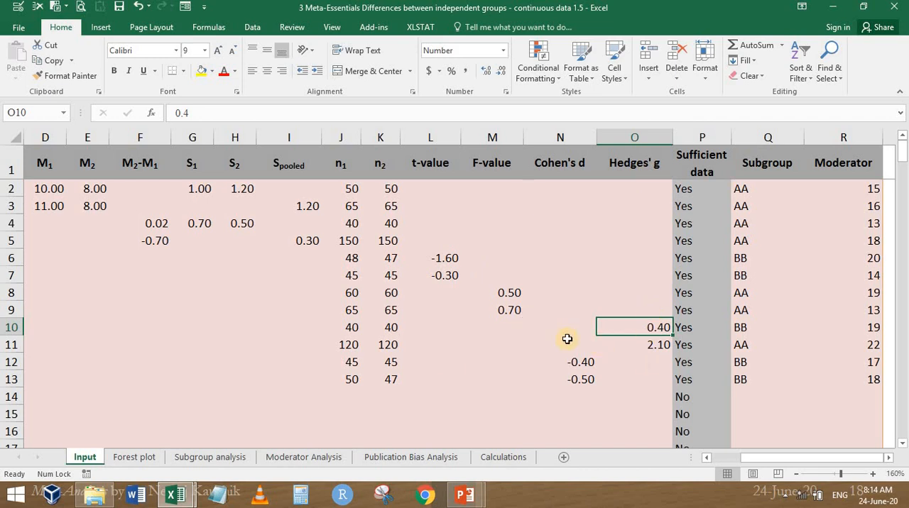
Review the mean difference and pooled standard deviation of study dddd, and view the weights and effect size charts on the Forest plot sheet
{"action": "left_click_drag", "start_coordinate": [775, 458], "coordinate": [749, 458]}
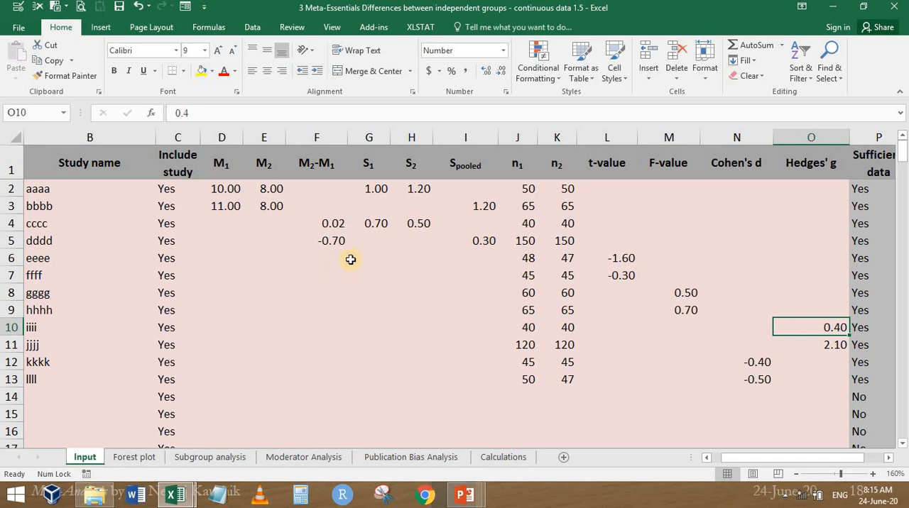
{"action": "left_click", "coordinate": [331, 241]}
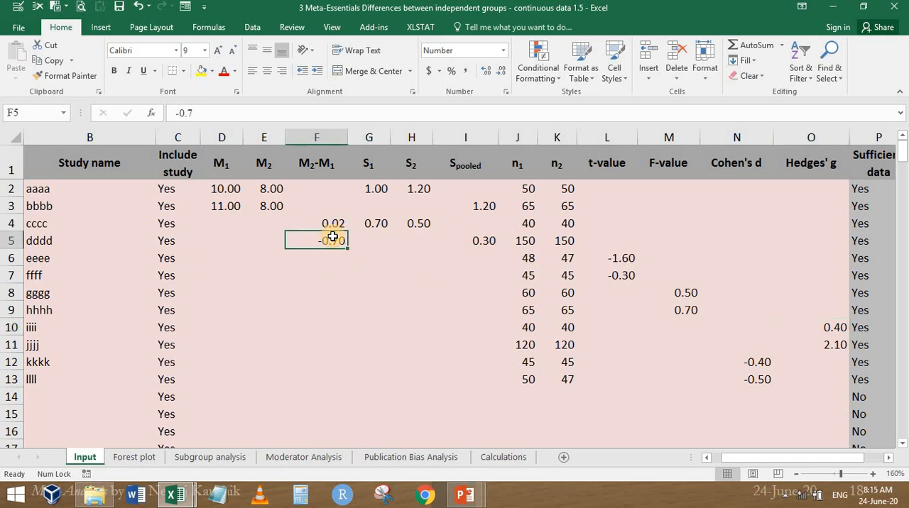
{"action": "left_click", "coordinate": [484, 240]}
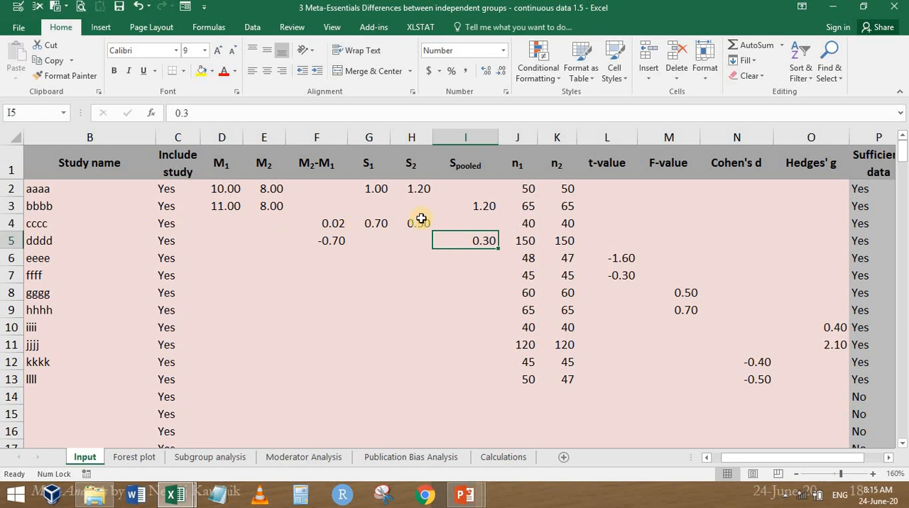
{"action": "left_click", "coordinate": [140, 457]}
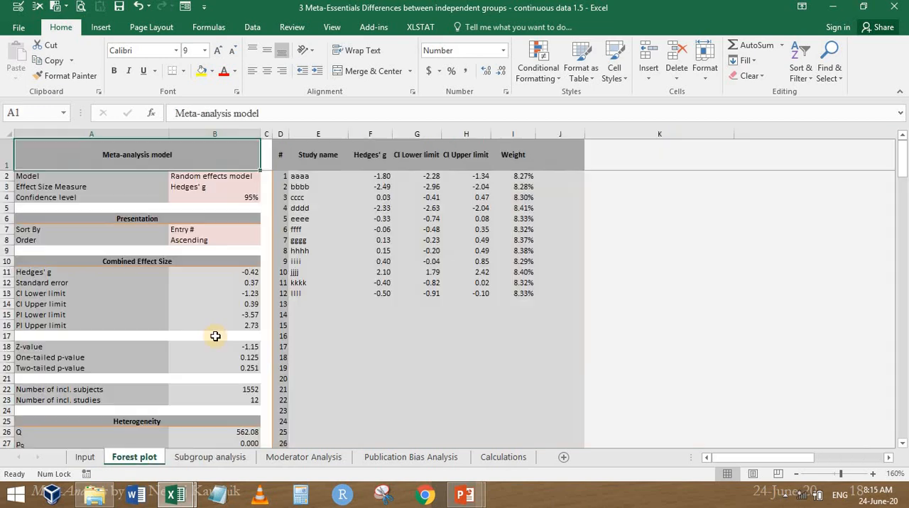
{"action": "left_click_drag", "start_coordinate": [777, 460], "coordinate": [831, 464]}
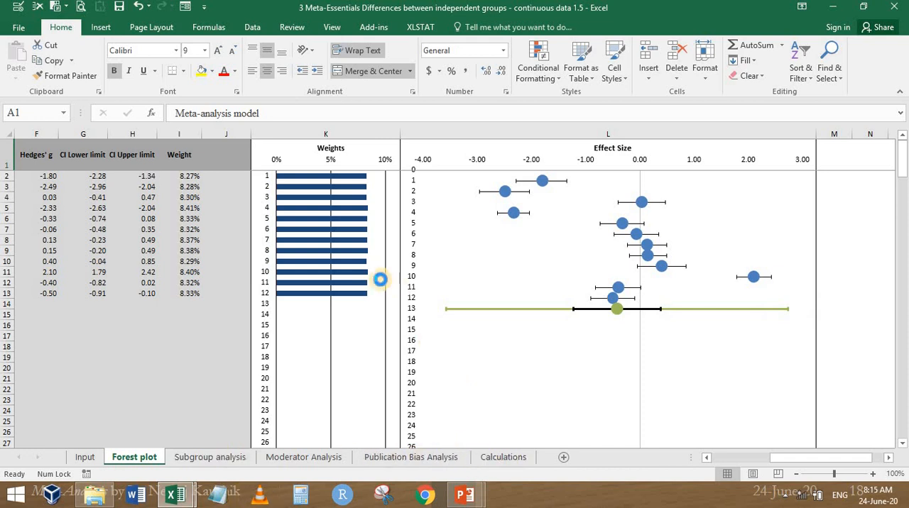
Open "4 Meta-Essentials Differences between dependent groups - continuous data 1.5" from the MetaEssentials1.5 folder in a maximized window
{"action": "key", "text": "alt+Tab"}
{"action": "left_click", "coordinate": [94, 495]}
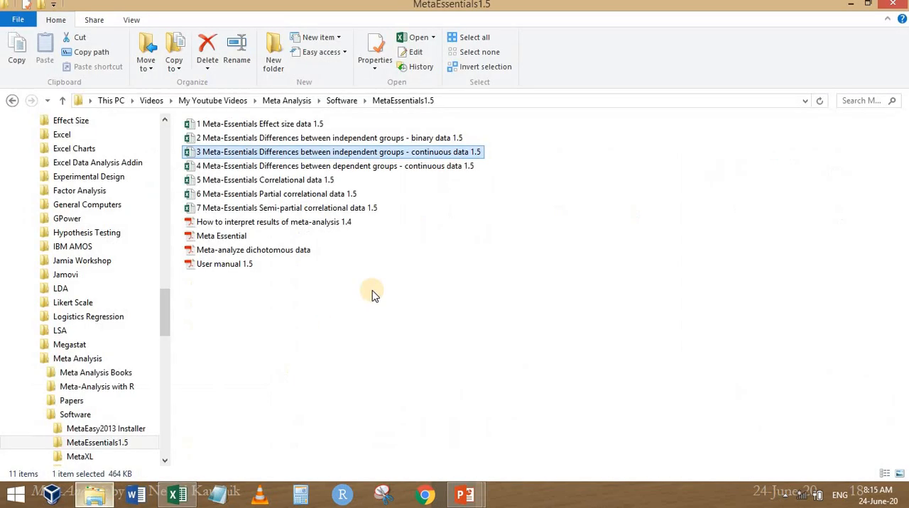
{"action": "double_click", "coordinate": [376, 173]}
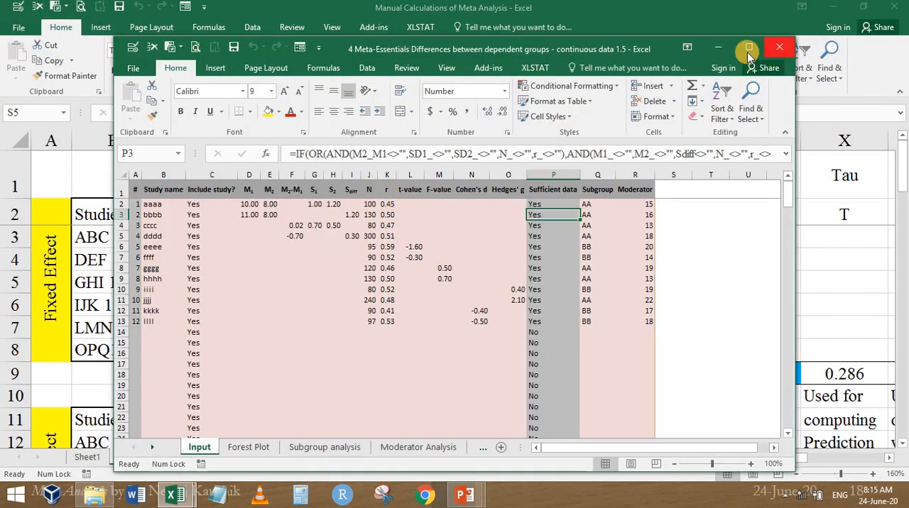
{"action": "left_click", "coordinate": [749, 50]}
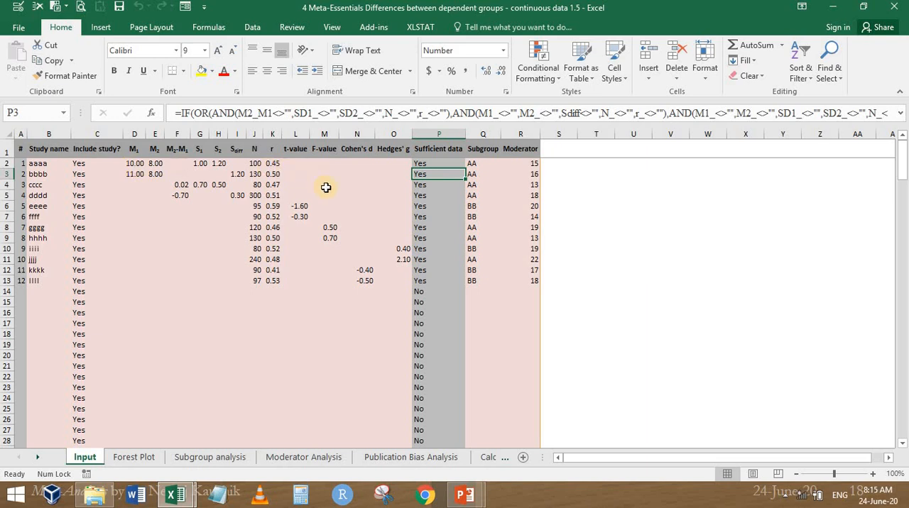
Check the first study's sample size N on the dependent groups Input sheet and close that workbook
{"action": "scroll", "coordinate": [325, 187], "scroll_direction": "up", "scroll_amount": 6}
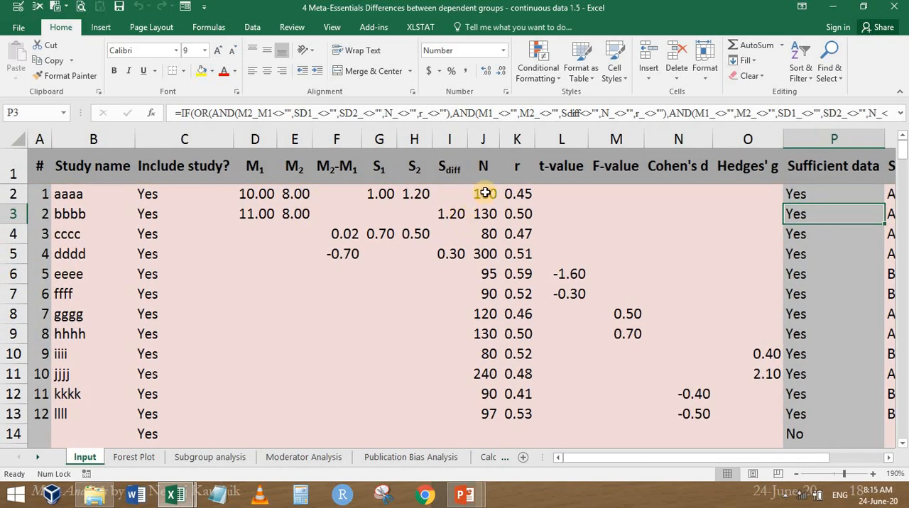
{"action": "left_click", "coordinate": [481, 192]}
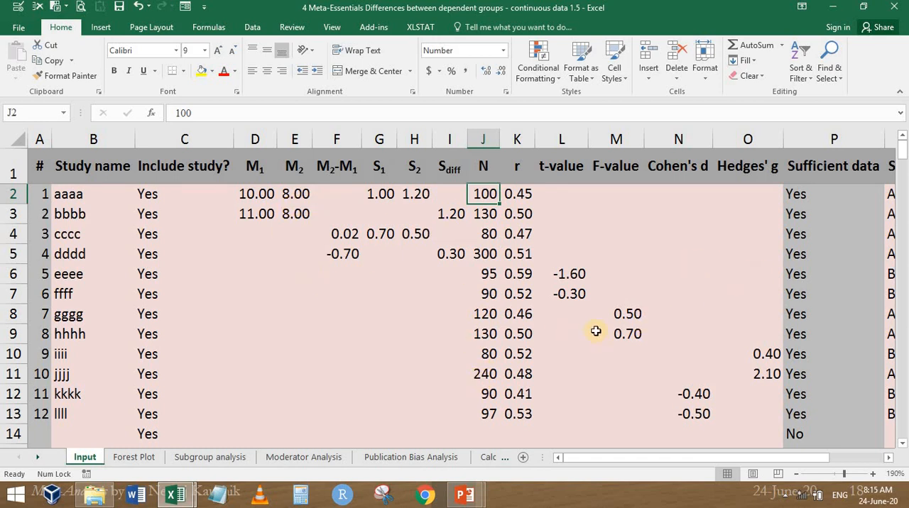
{"action": "left_click", "coordinate": [894, 6]}
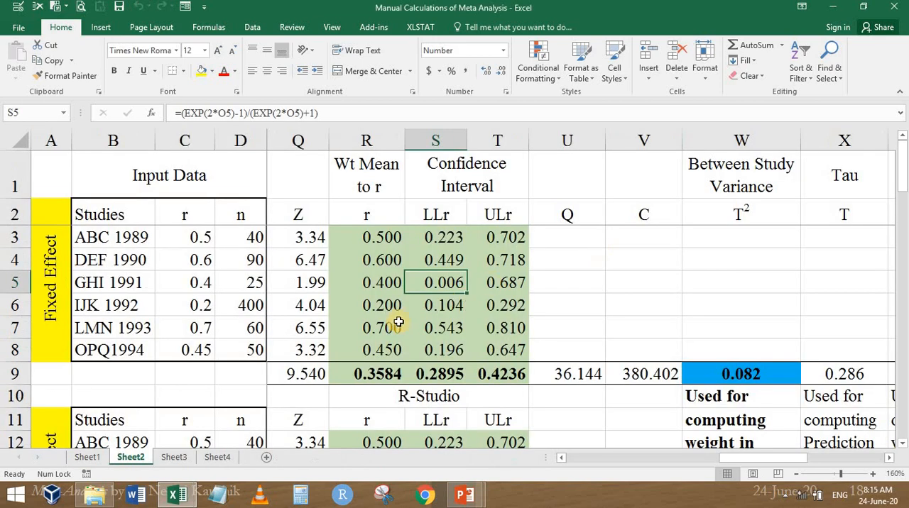
Open "1 Meta-Essentials Effect size data 1.5" from the MetaEssentials1.5 folder, maximize it and examine its Input sheet
{"action": "left_click", "coordinate": [101, 501]}
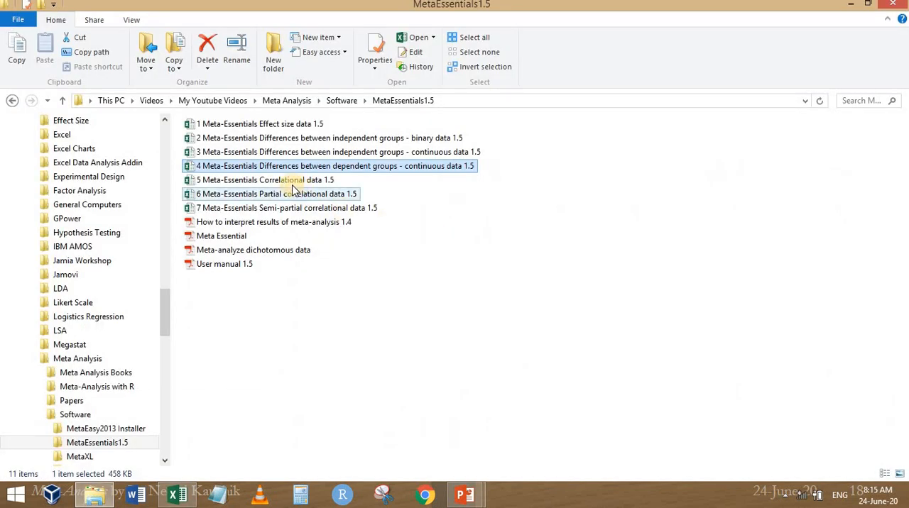
{"action": "left_click", "coordinate": [263, 181]}
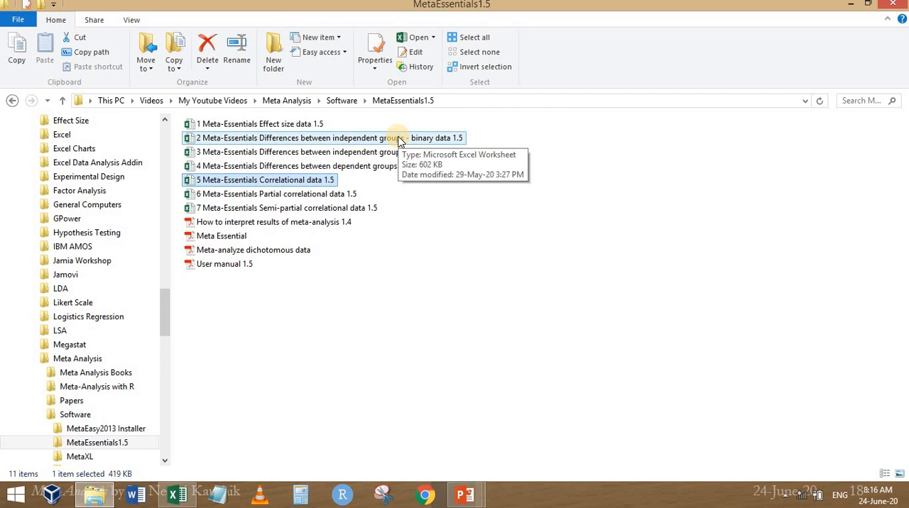
{"action": "double_click", "coordinate": [315, 124]}
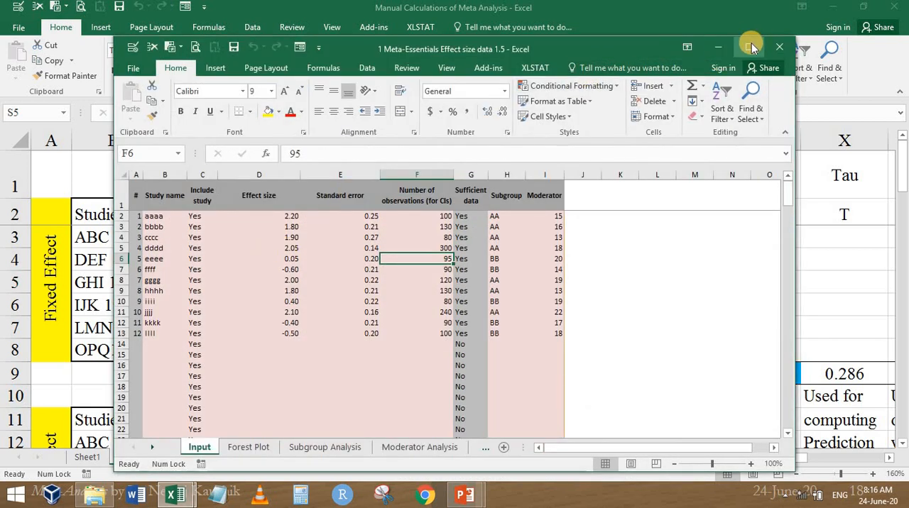
{"action": "left_click", "coordinate": [748, 47]}
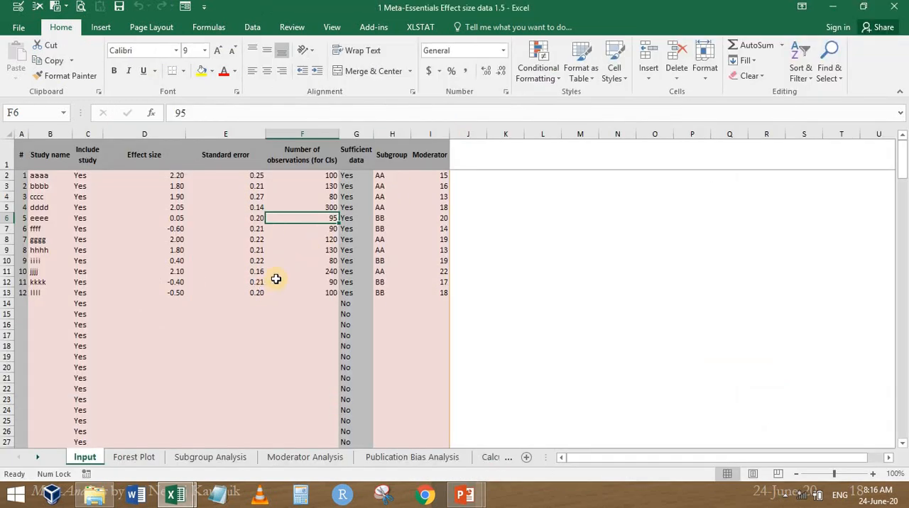
{"action": "scroll", "coordinate": [276, 279], "scroll_direction": "up", "scroll_amount": 6, "text": "ctrl"}
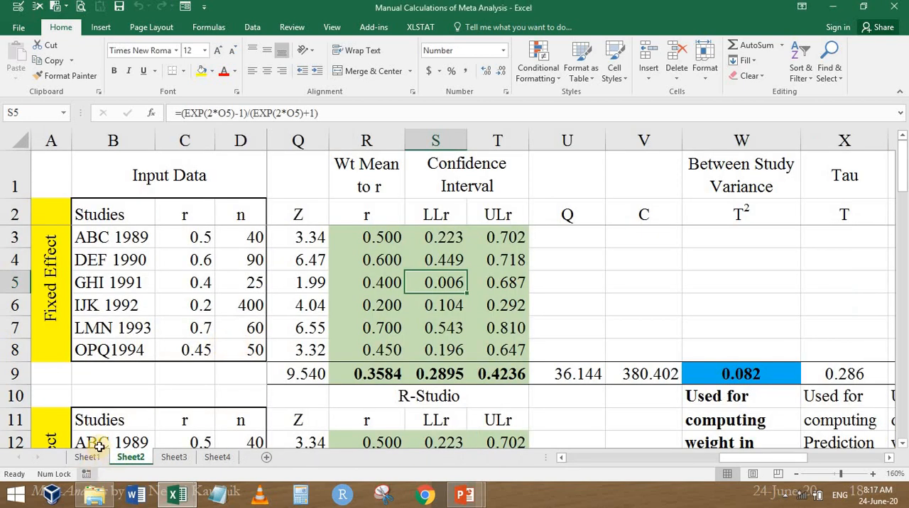
View the effect size conversion diagram on Sheet1 of the Manual Calculations of Meta Analysis workbook, and return to Sheet2
{"action": "left_click", "coordinate": [85, 457]}
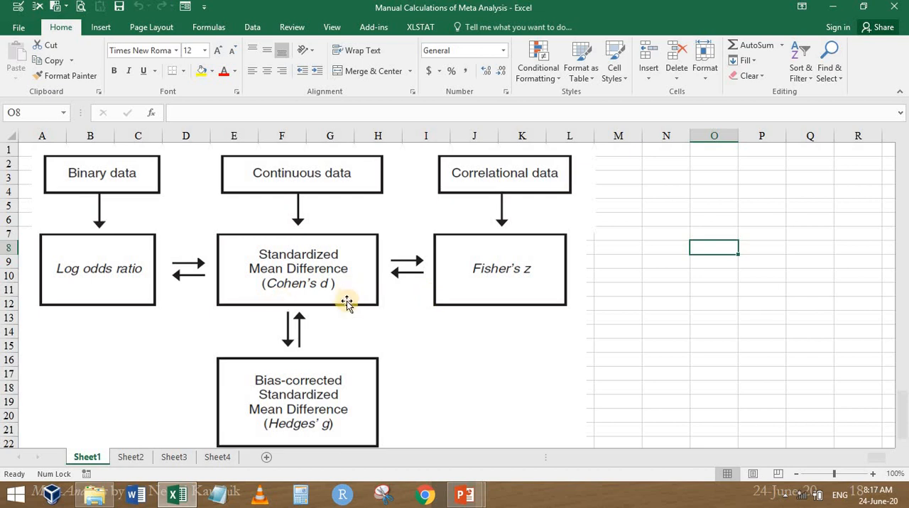
{"action": "left_click", "coordinate": [130, 458]}
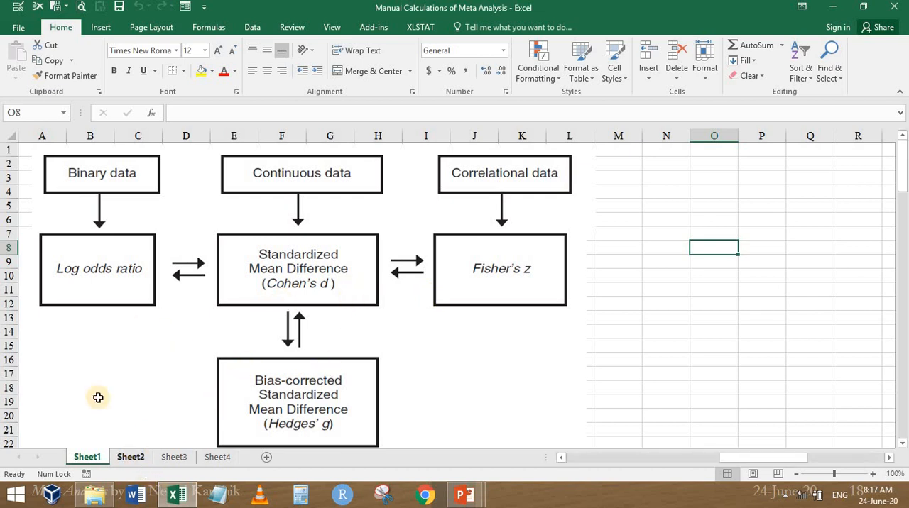
Open "5 Meta-Essentials Correlational data 1.5" from the MetaEssentials1.5 folder in a maximized window
{"action": "scroll", "coordinate": [363, 265], "scroll_direction": "down", "scroll_amount": 2}
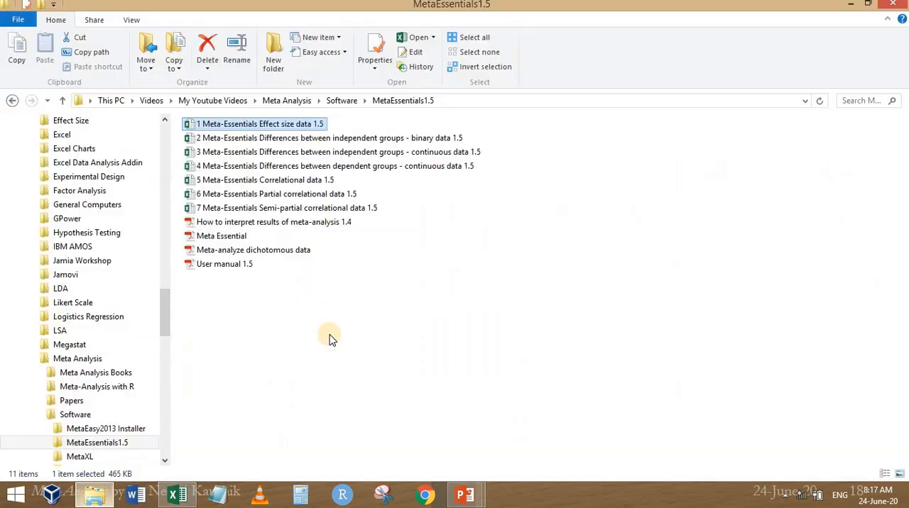
{"action": "left_click", "coordinate": [99, 496]}
{"action": "double_click", "coordinate": [255, 180]}
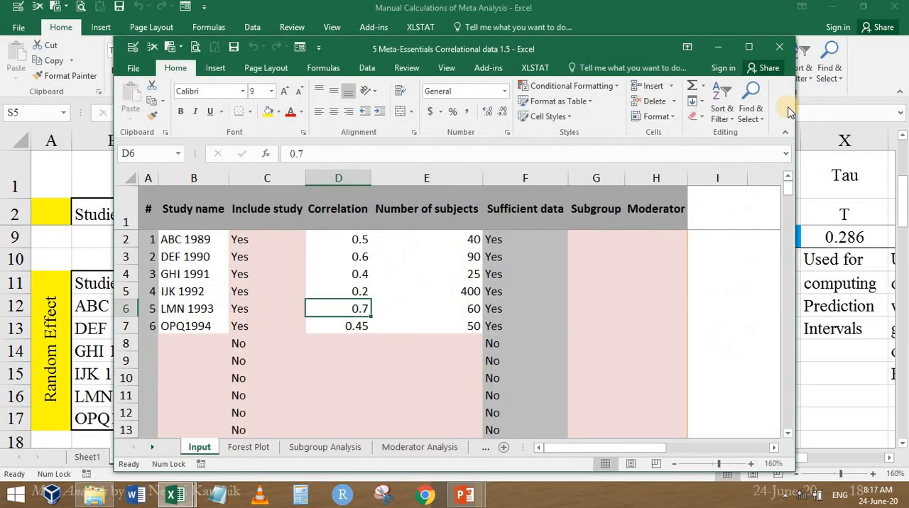
{"action": "left_click", "coordinate": [754, 45]}
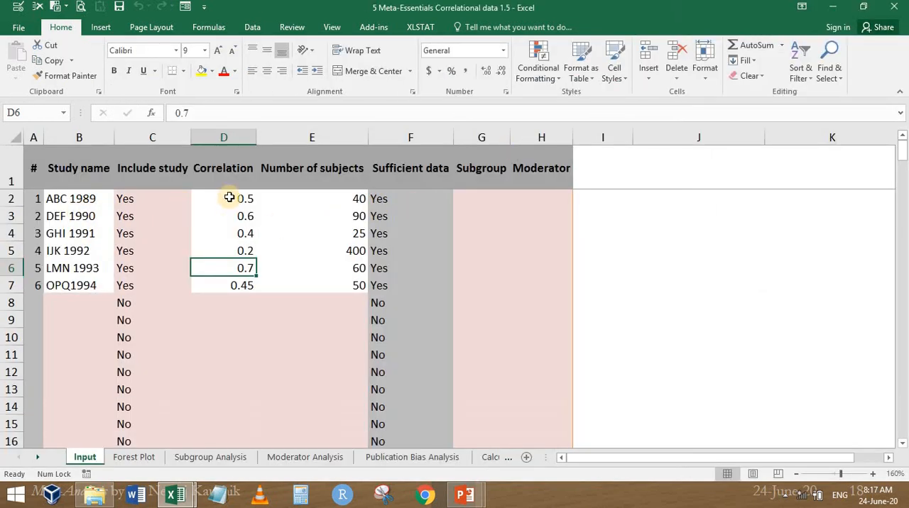
Compare the Correlation and Number of subjects entries on the Input sheet with r and n in the fixed effect table of Manual Calculations' Sheet2
{"action": "left_click", "coordinate": [231, 198]}
{"action": "left_click", "coordinate": [345, 198]}
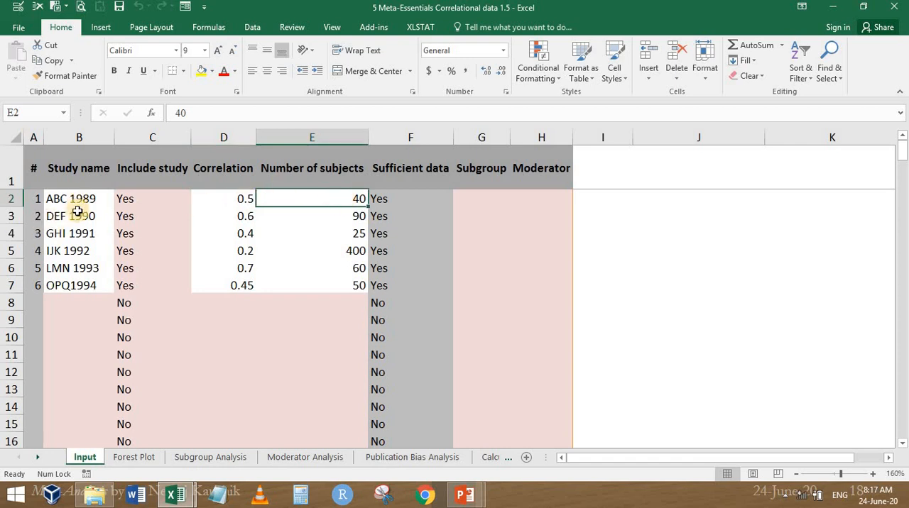
{"action": "left_click", "coordinate": [174, 495]}
{"action": "left_click", "coordinate": [122, 433]}
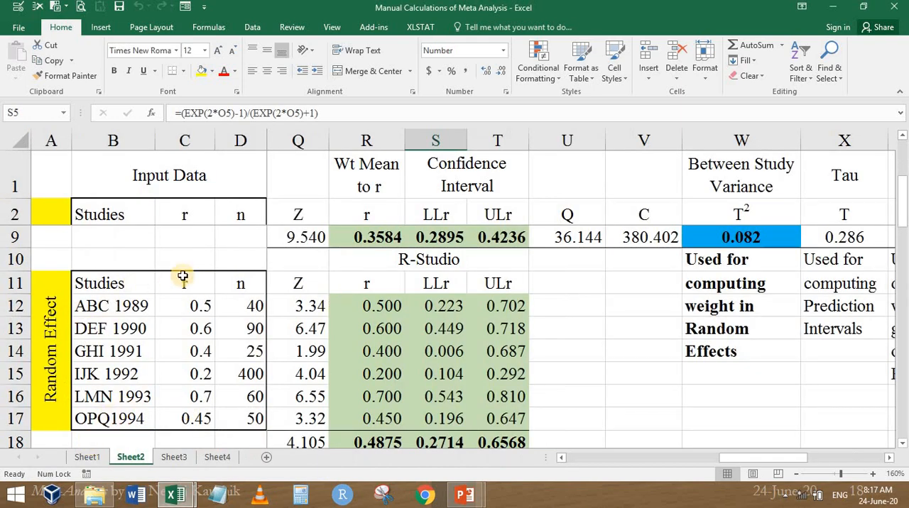
{"action": "scroll", "coordinate": [188, 277], "scroll_direction": "up", "scroll_amount": 2}
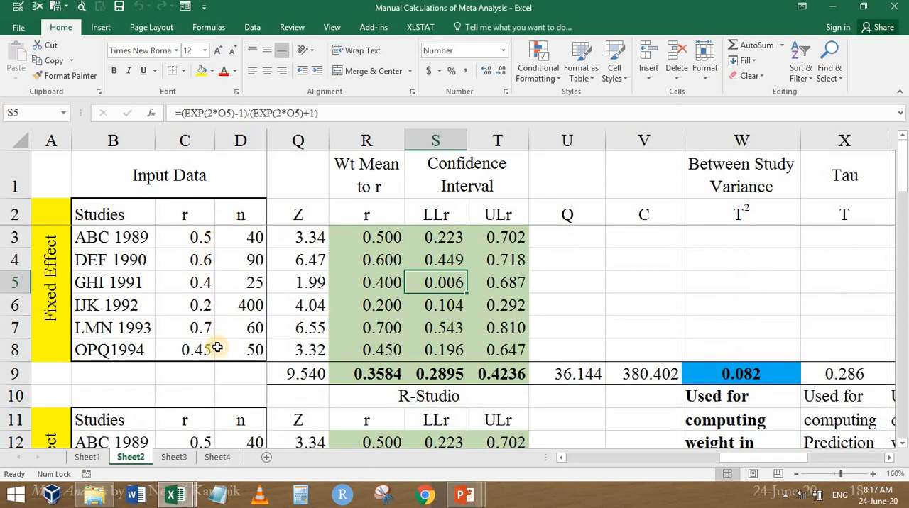
{"action": "key", "text": "alt+Tab"}
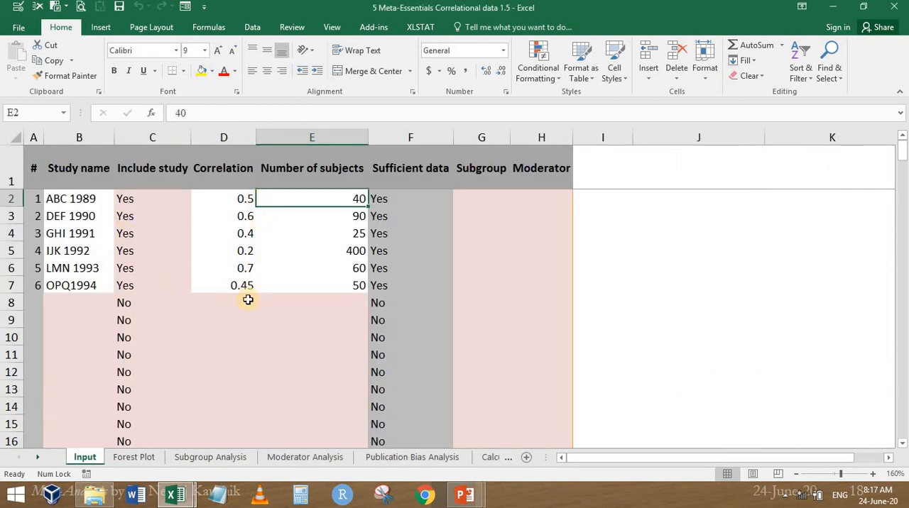
{"action": "key", "text": "alt+Tab"}
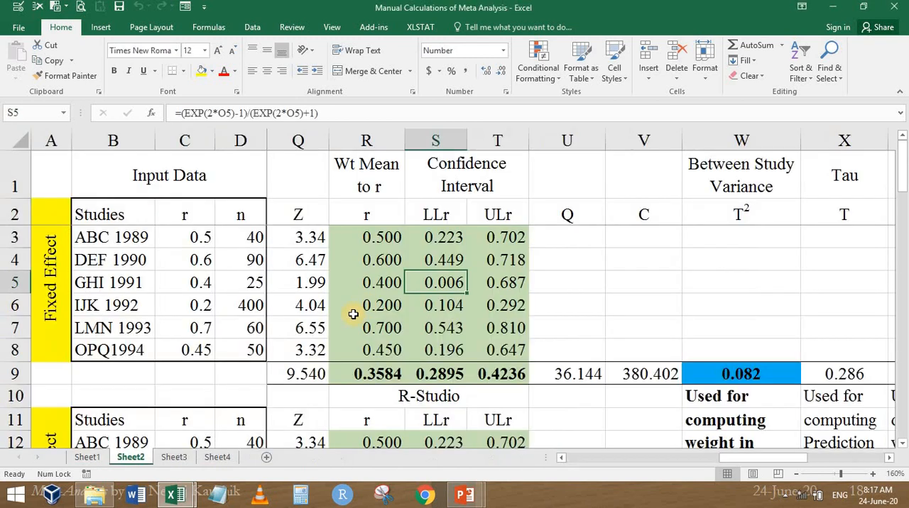
{"action": "key", "text": "alt+Tab"}
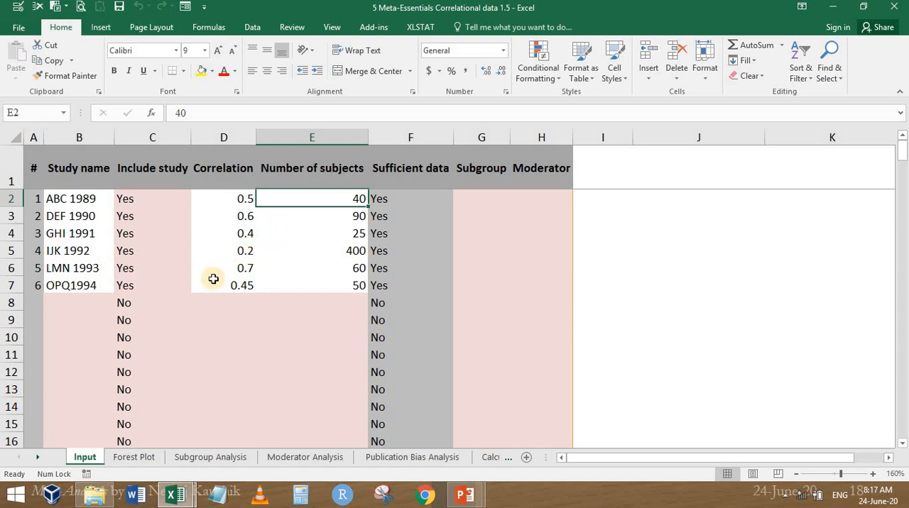
Inspect the Include study column of the Input sheet down to its last row and return to the first study
{"action": "left_click", "coordinate": [122, 253]}
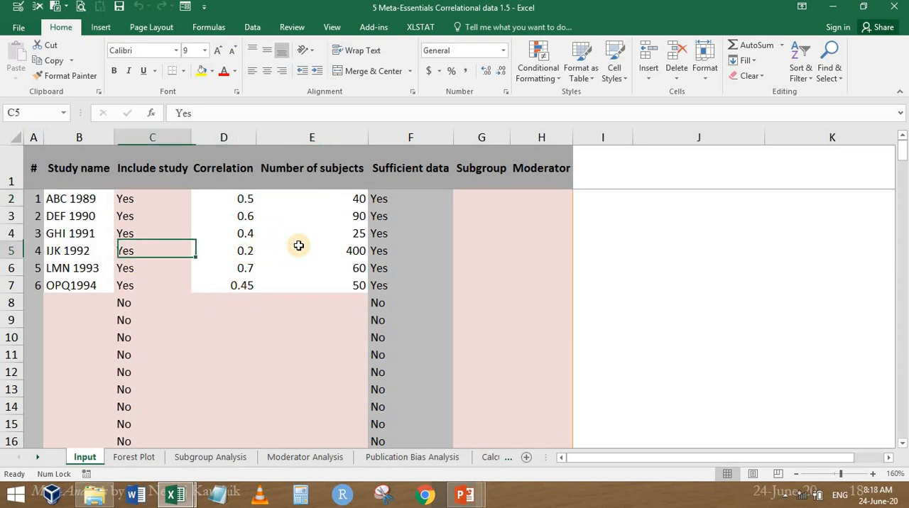
{"action": "key", "text": "ctrl+Down"}
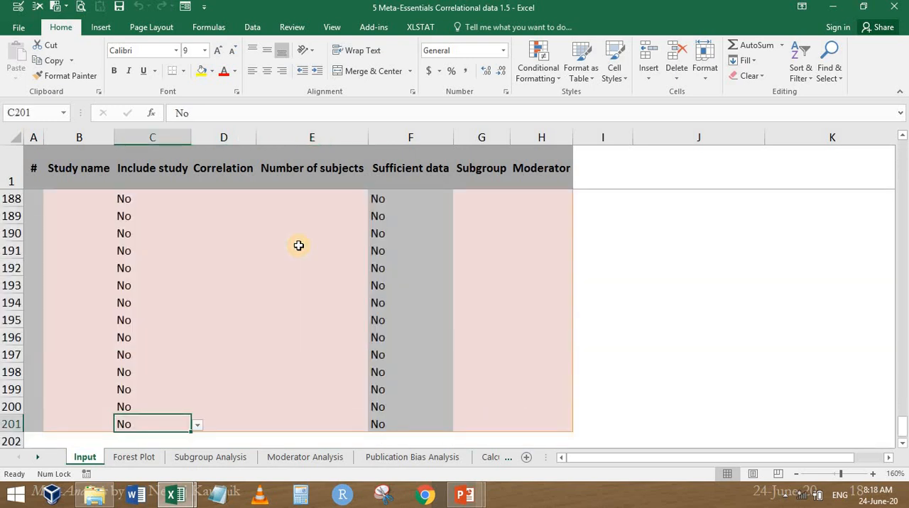
{"action": "key", "text": "ctrl+Up"}
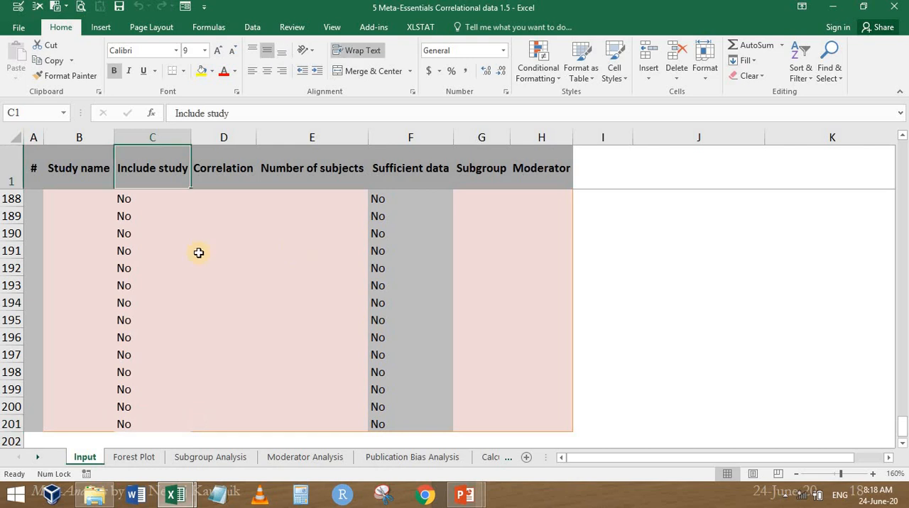
{"action": "scroll", "coordinate": [199, 253], "scroll_direction": "down", "scroll_amount": 3}
{"action": "scroll", "coordinate": [454, 248], "scroll_direction": "up", "scroll_amount": 2}
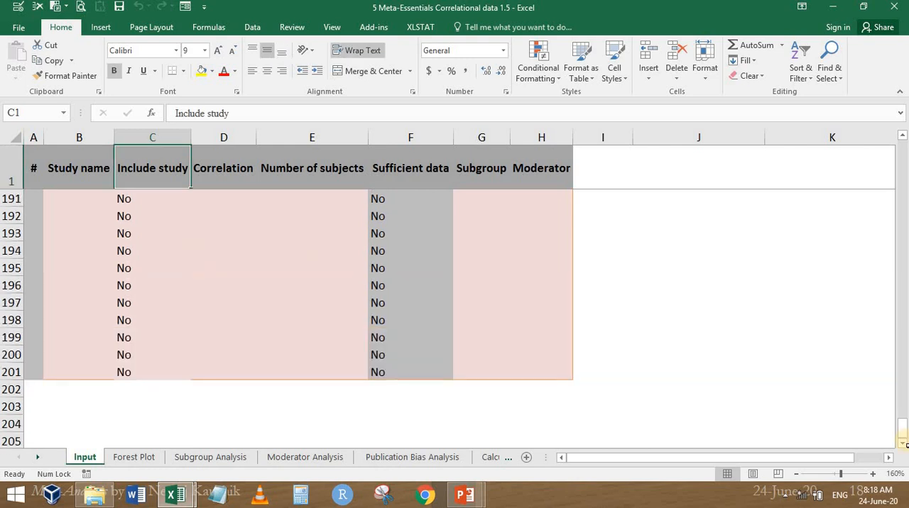
{"action": "left_click_drag", "start_coordinate": [904, 430], "coordinate": [904, 157]}
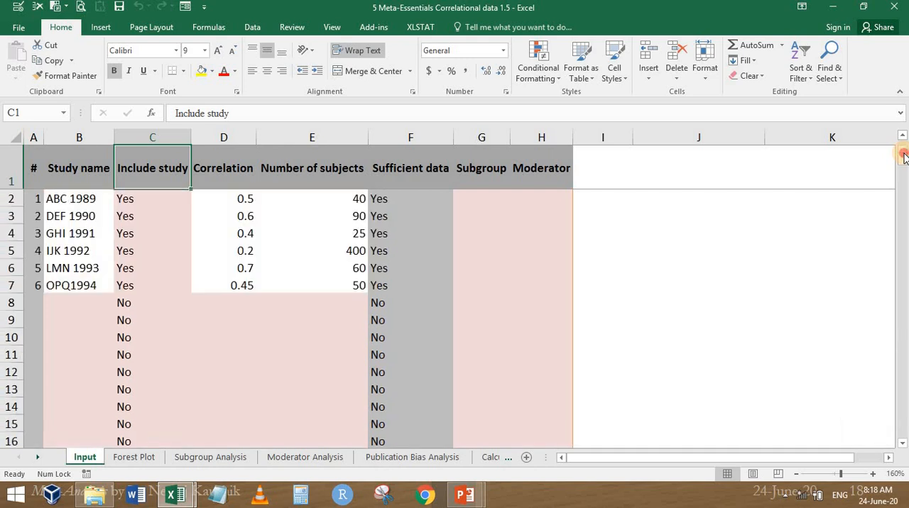
Choose Fixed effect model as the meta-analysis model on the Forest Plot sheet and check the confidence level
{"action": "left_click", "coordinate": [142, 458]}
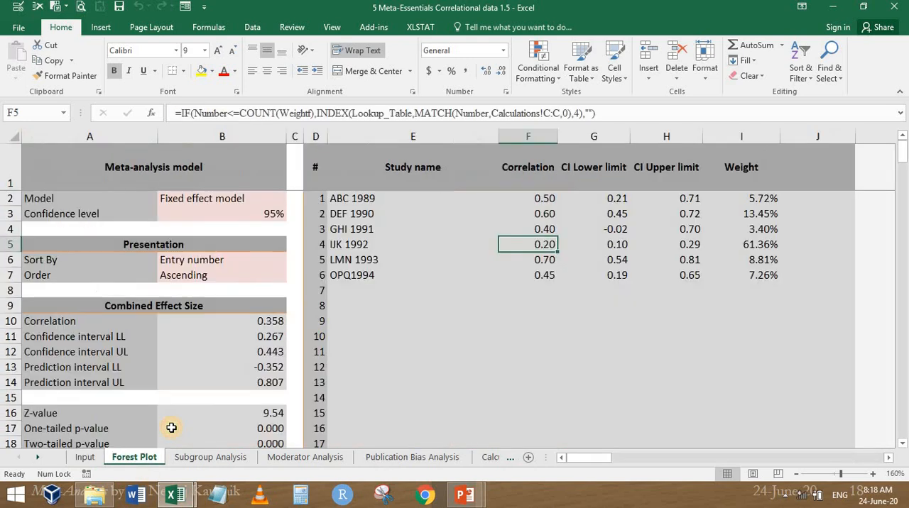
{"action": "left_click", "coordinate": [53, 197]}
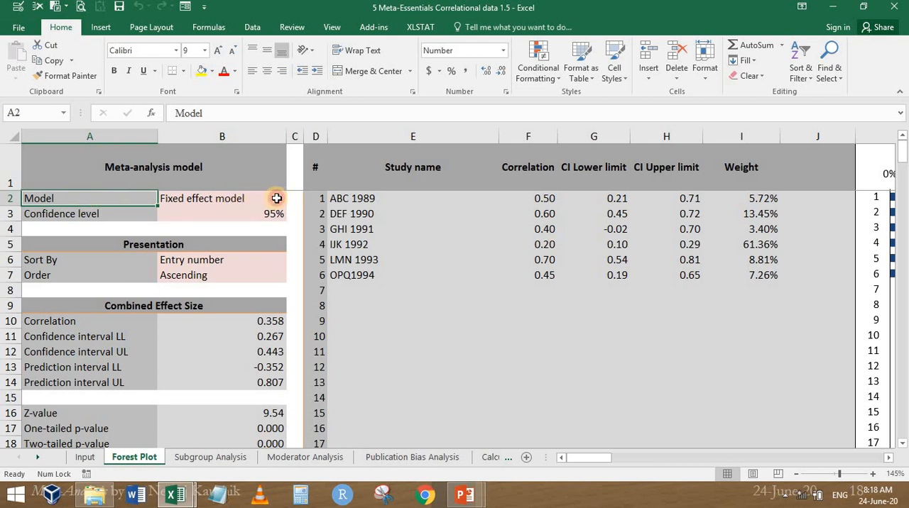
{"action": "left_click", "coordinate": [277, 198]}
{"action": "left_click", "coordinate": [292, 199]}
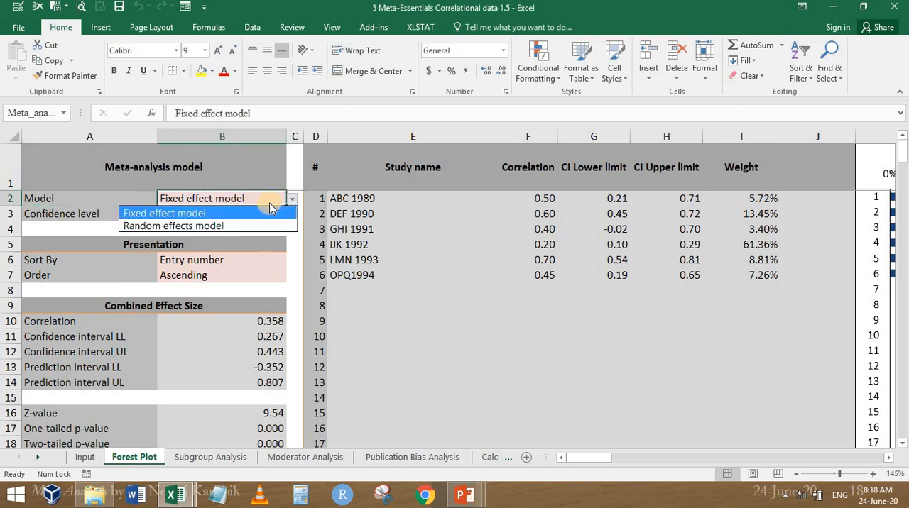
{"action": "left_click", "coordinate": [269, 211]}
{"action": "left_click", "coordinate": [276, 213]}
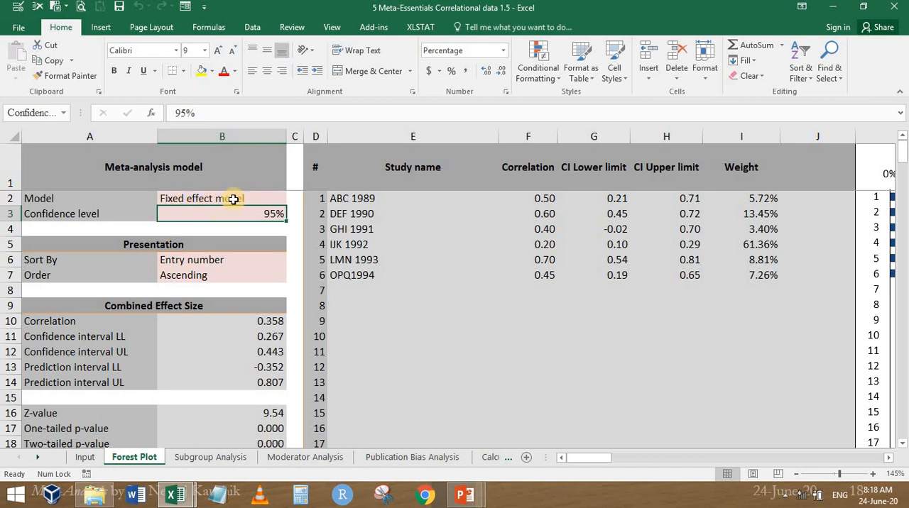
View the Sort By options in the Presentation section of the Forest Plot sheet without choosing a different one
{"action": "left_click", "coordinate": [187, 261]}
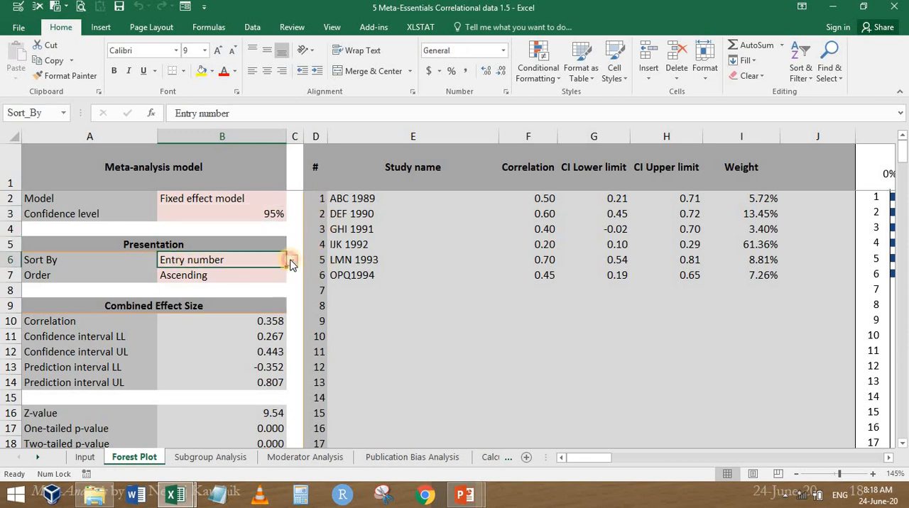
{"action": "left_click", "coordinate": [291, 262]}
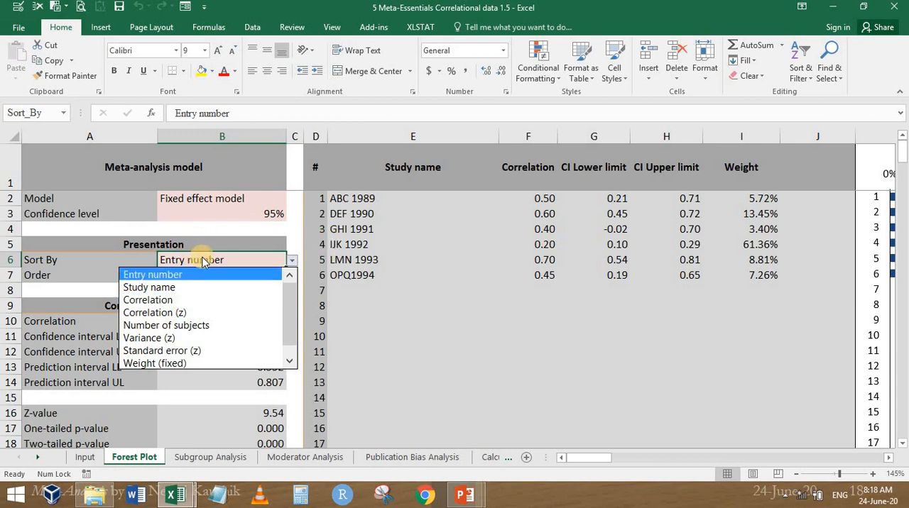
{"action": "left_click", "coordinate": [350, 250]}
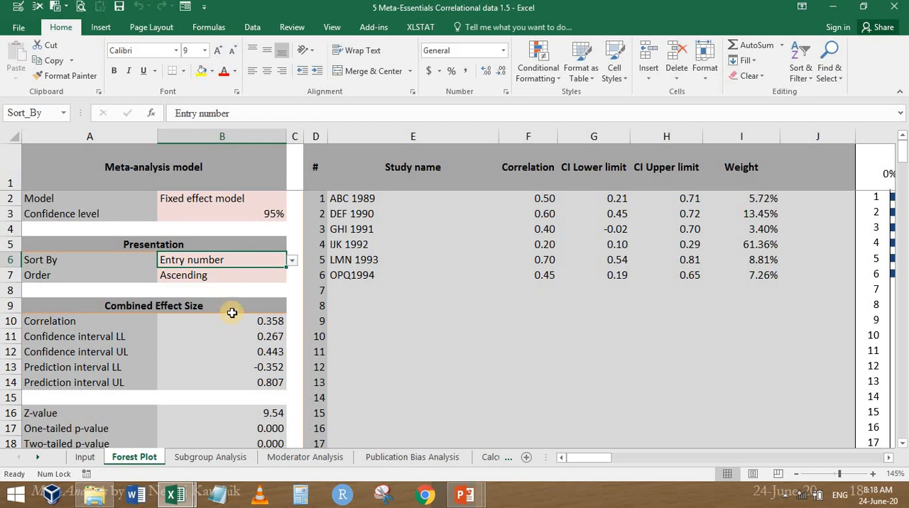
{"action": "scroll", "coordinate": [115, 257], "scroll_direction": "down", "scroll_amount": 2}
{"action": "scroll", "coordinate": [116, 282], "scroll_direction": "up", "scroll_amount": 2}
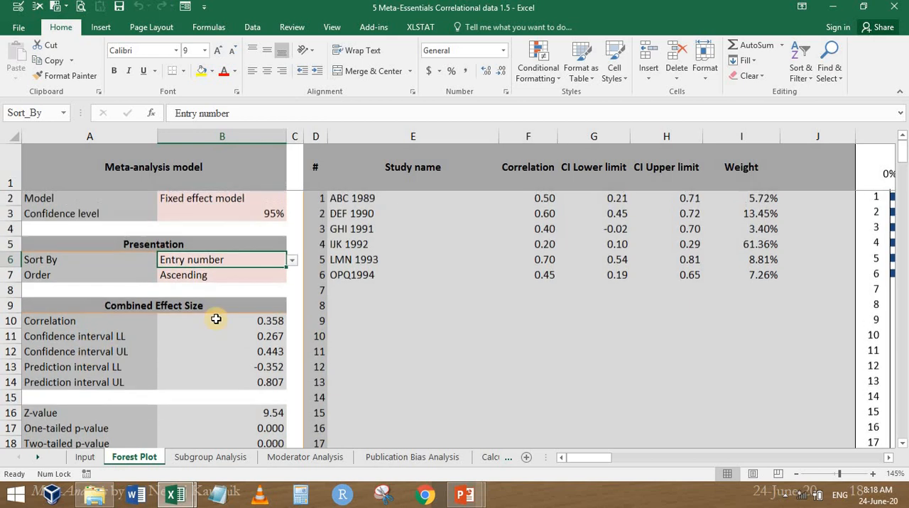
Compare the Combined Effect Size correlation on Forest Plot with the fixed effect weighted mean r in row 9 of Manual Calculations' Sheet2
{"action": "left_click", "coordinate": [274, 322]}
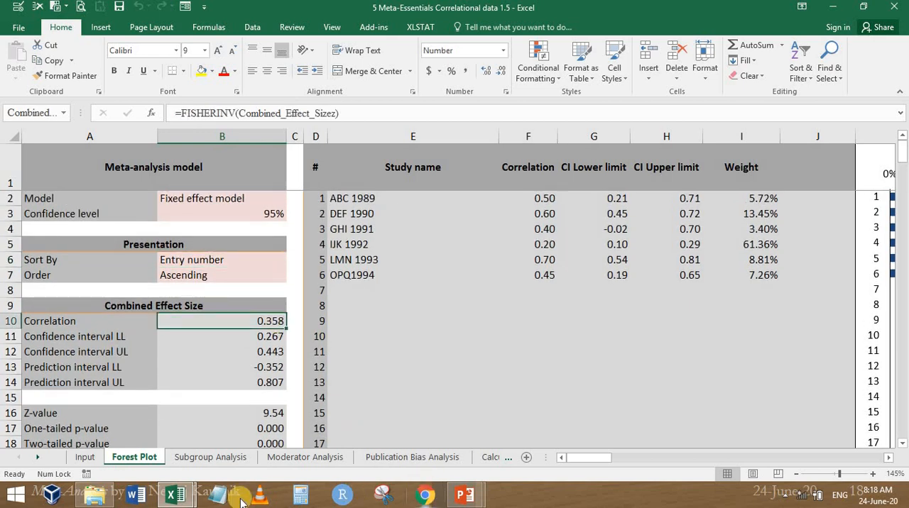
{"action": "left_click", "coordinate": [171, 499]}
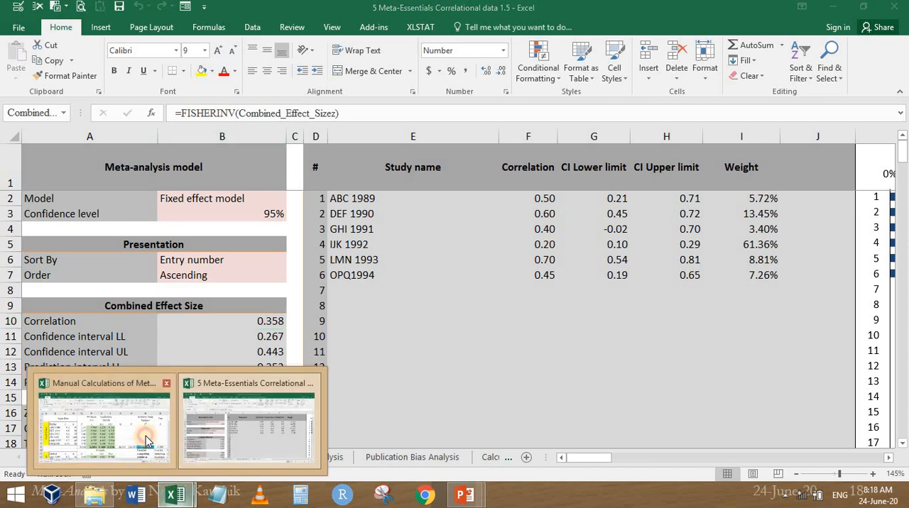
{"action": "left_click", "coordinate": [146, 435]}
{"action": "scroll", "coordinate": [572, 325], "scroll_direction": "down", "scroll_amount": 1}
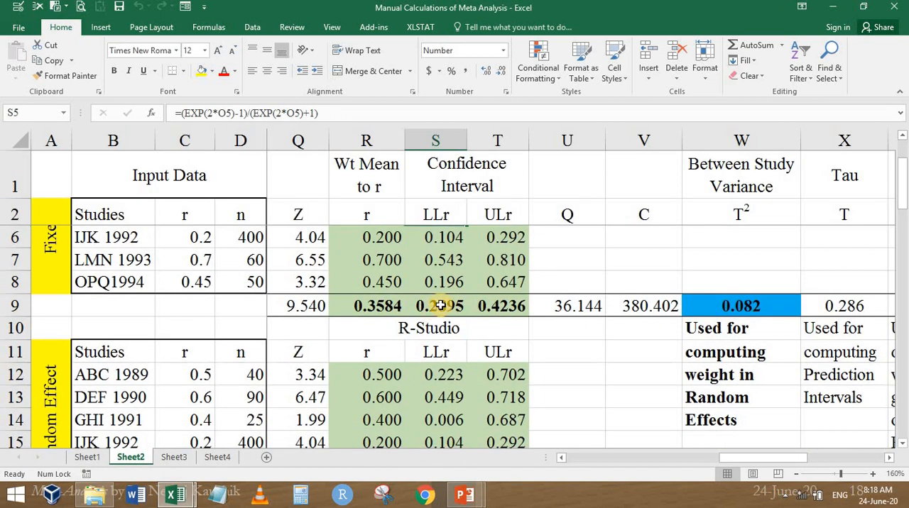
{"action": "left_click", "coordinate": [394, 312]}
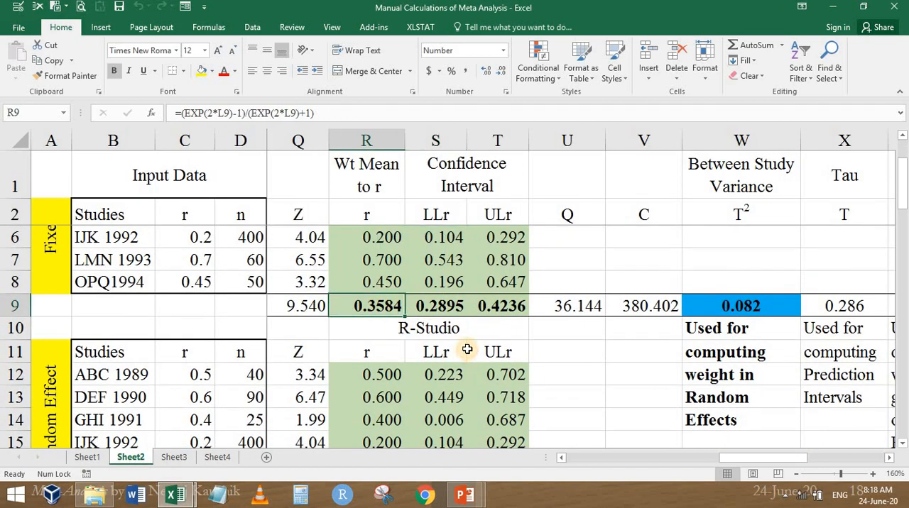
Examine the r to z, n-3 weight, Weighted Mean and Wt Mean to r columns of the fixed effect table on Sheet2
{"action": "left_click", "coordinate": [576, 458]}
{"action": "left_click", "coordinate": [796, 473]}
{"action": "left_click", "coordinate": [796, 473]}
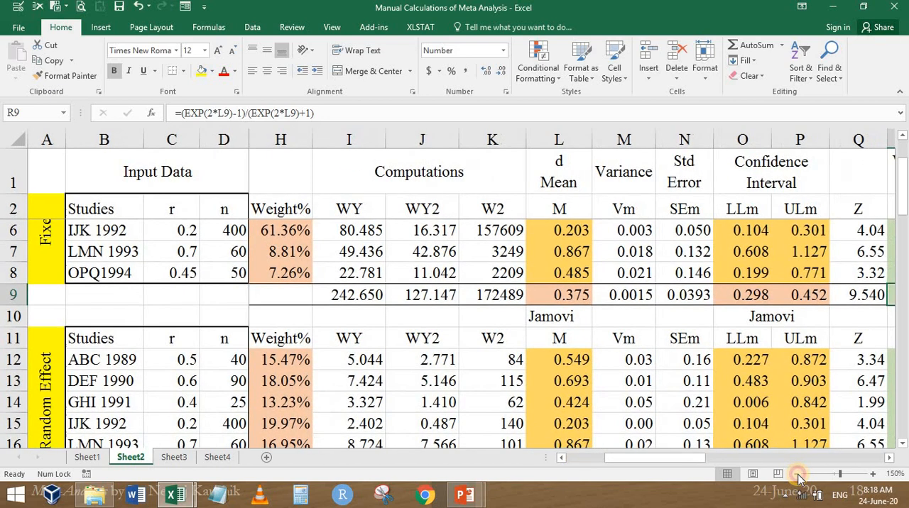
{"action": "left_click", "coordinate": [795, 474]}
{"action": "scroll", "coordinate": [502, 283], "scroll_direction": "up", "scroll_amount": 1}
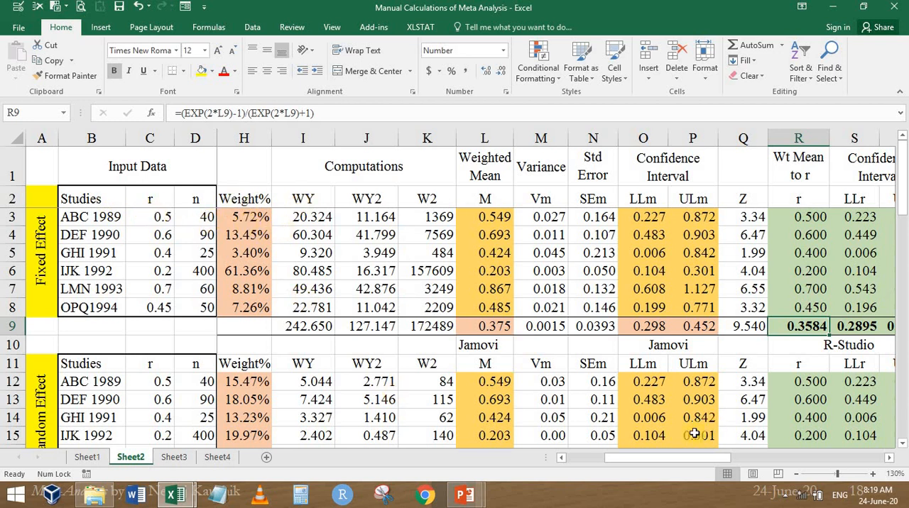
{"action": "left_click_drag", "start_coordinate": [634, 461], "coordinate": [609, 462]}
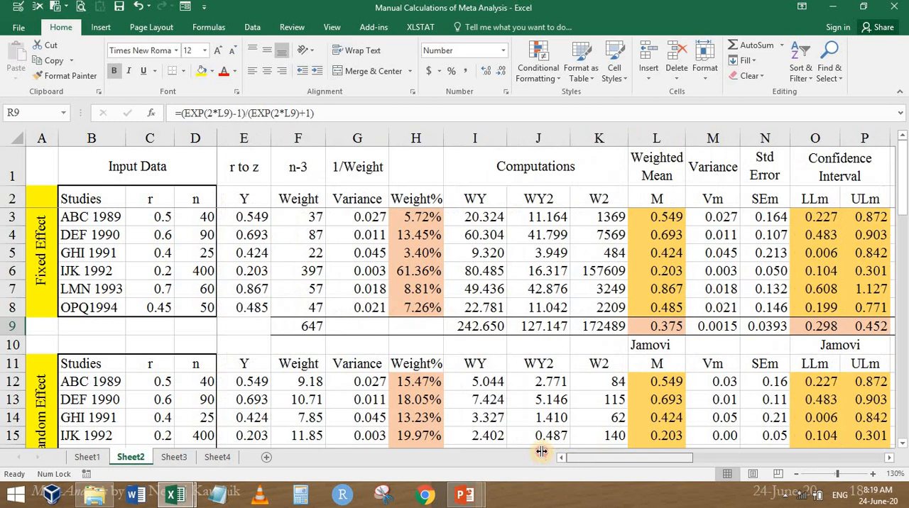
{"action": "left_click", "coordinate": [243, 183]}
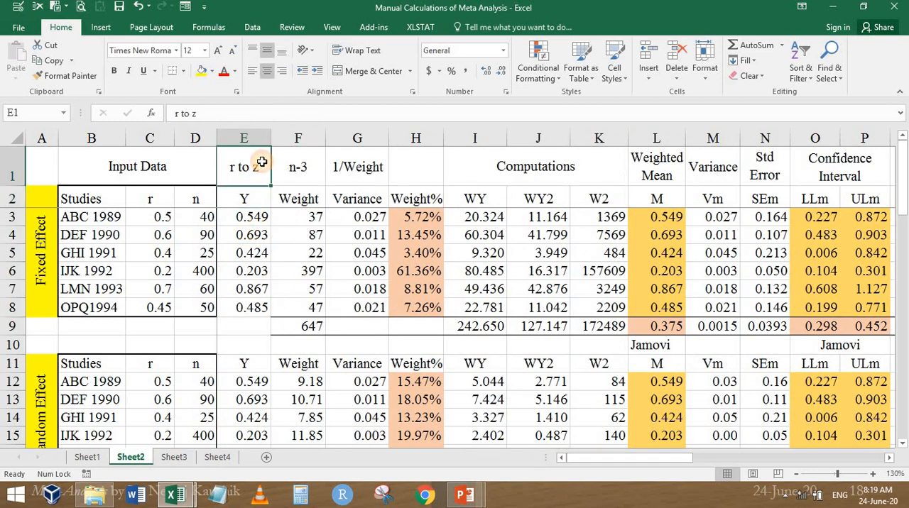
{"action": "left_click", "coordinate": [317, 181]}
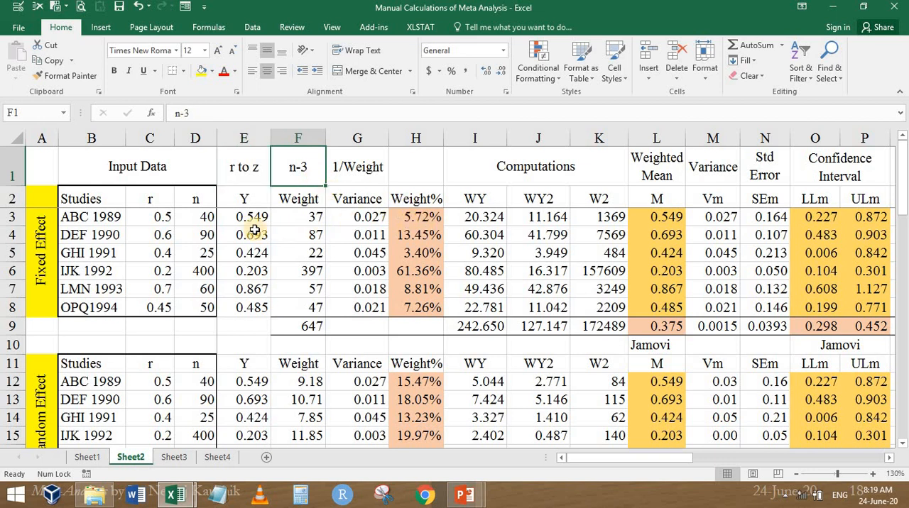
{"action": "left_click", "coordinate": [663, 323]}
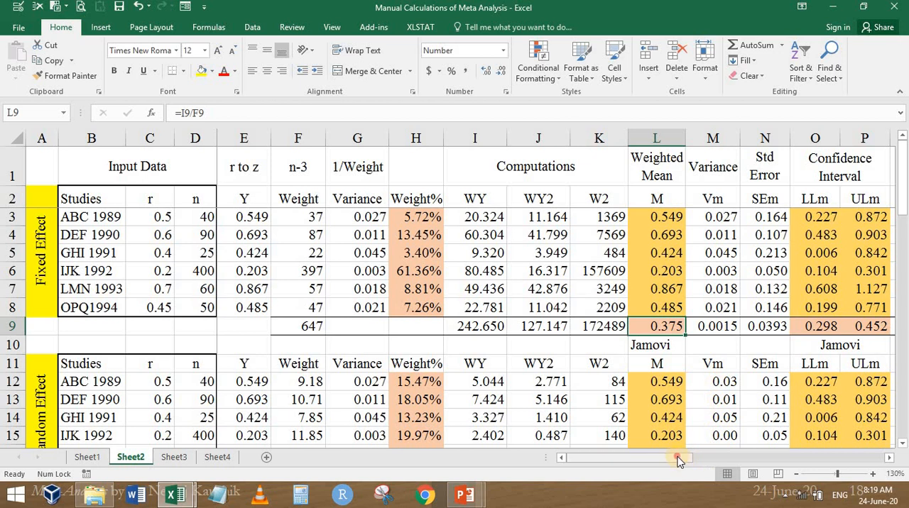
{"action": "left_click_drag", "start_coordinate": [678, 460], "coordinate": [742, 460]}
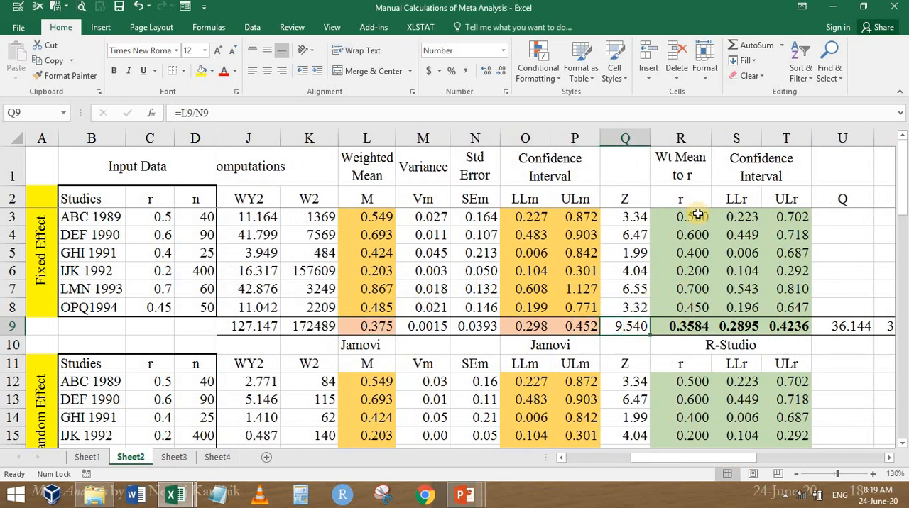
{"action": "left_click_drag", "start_coordinate": [692, 216], "coordinate": [685, 204]}
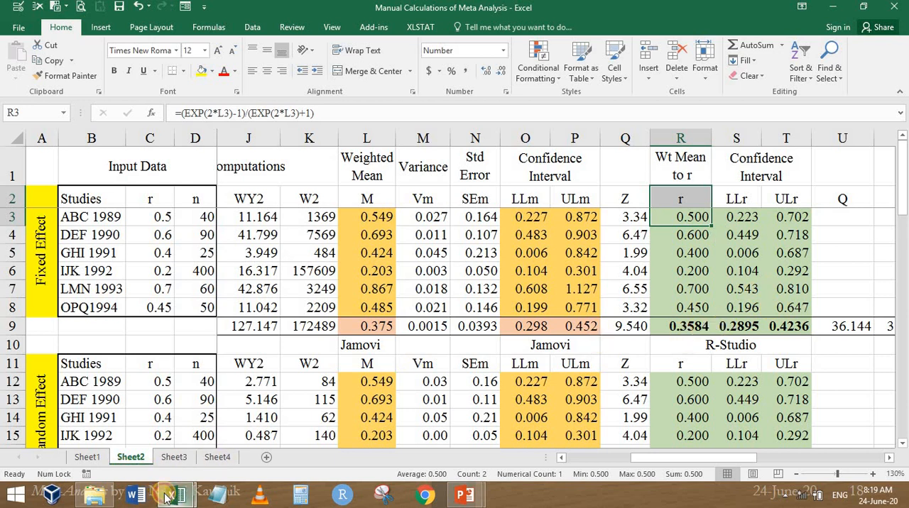
Return to the correlational data workbook and select the Combined Effect Size correlation value on the Forest Plot sheet
{"action": "mouse_move", "coordinate": [170, 499]}
{"action": "left_click", "coordinate": [253, 419]}
{"action": "left_click", "coordinate": [205, 317]}
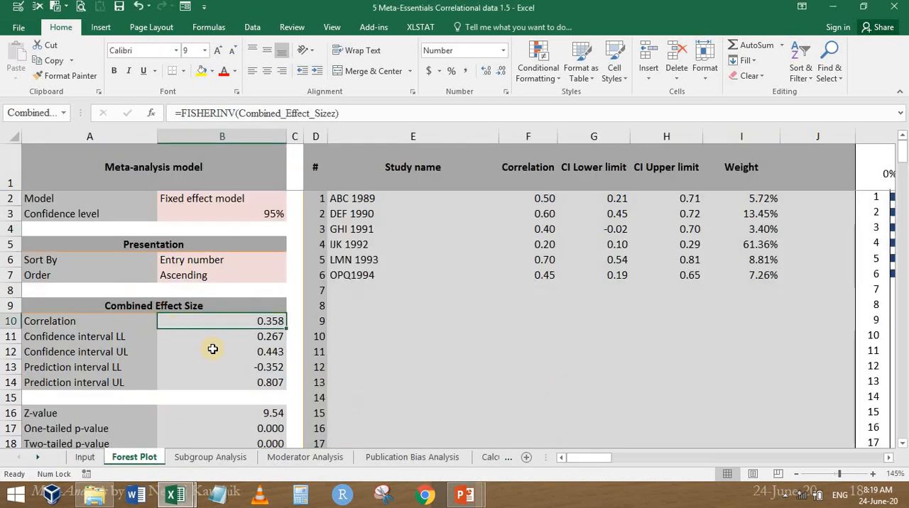
Display the Combined Effect Size values from Correlation to Prediction interval UL with four decimal places on the Forest Plot sheet
{"action": "left_click_drag", "start_coordinate": [228, 381], "coordinate": [244, 320]}
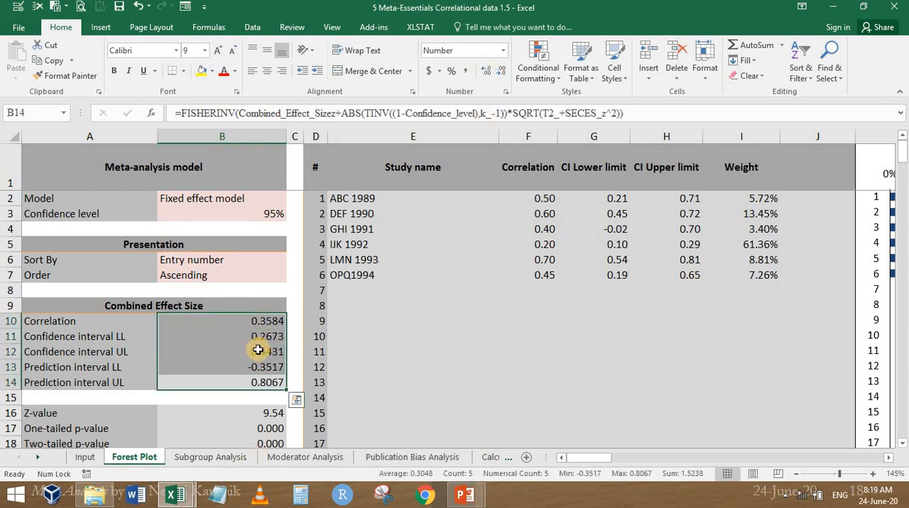
{"action": "left_click", "coordinate": [217, 341]}
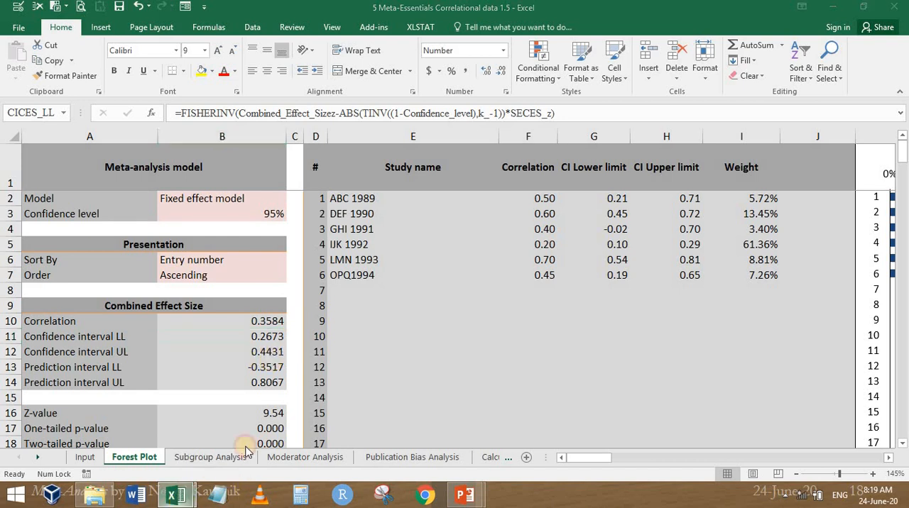
Compare the Combined Effect Size confidence limits on Forest Plot with the fixed effect LLr and ULr in row 9 of Manual Calculations' Sheet2
{"action": "mouse_move", "coordinate": [174, 495]}
{"action": "left_click", "coordinate": [128, 426]}
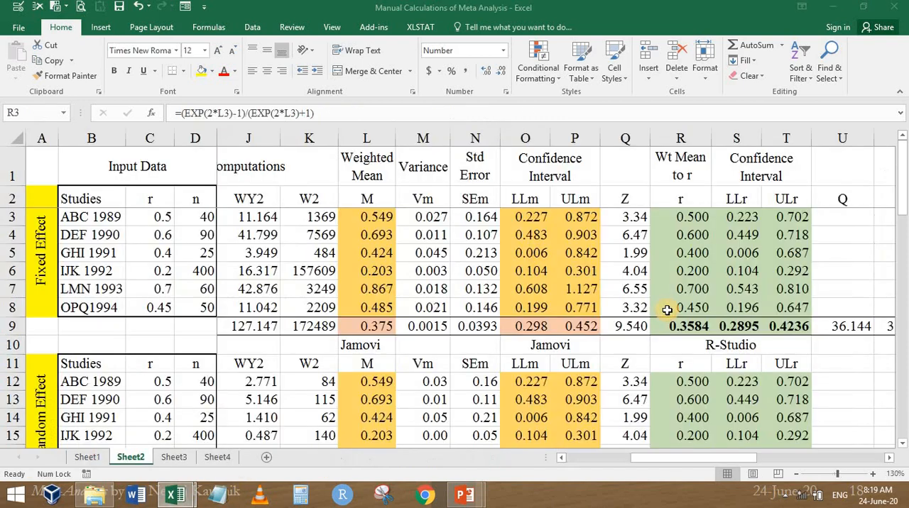
{"action": "left_click", "coordinate": [803, 326]}
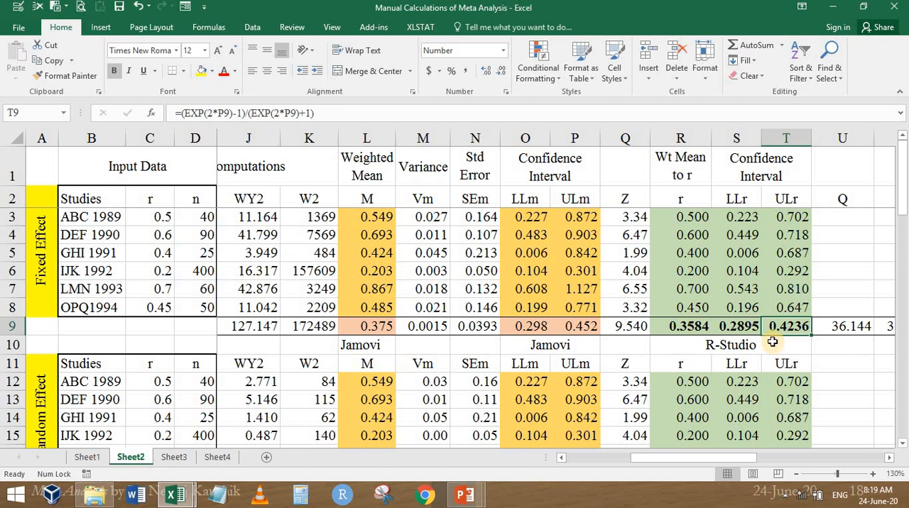
{"action": "mouse_move", "coordinate": [181, 499]}
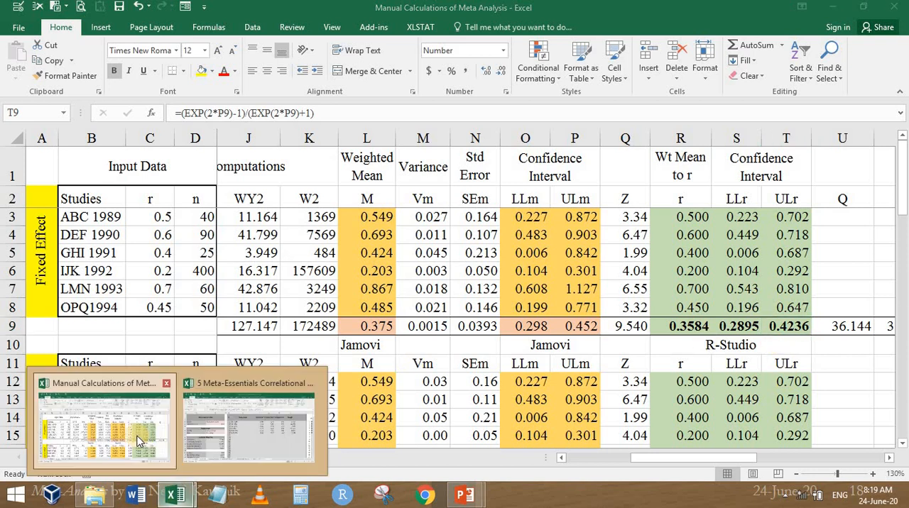
{"action": "left_click", "coordinate": [255, 426]}
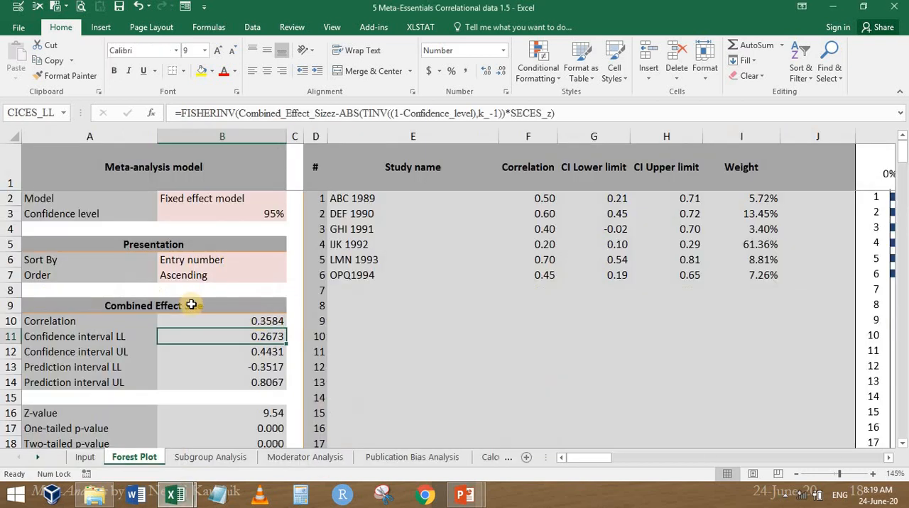
View the CI Lower limit formula on the Calculations sheet and the Subgroup Analysis and Input sheets, ending on Forest Plot
{"action": "left_click", "coordinate": [502, 458]}
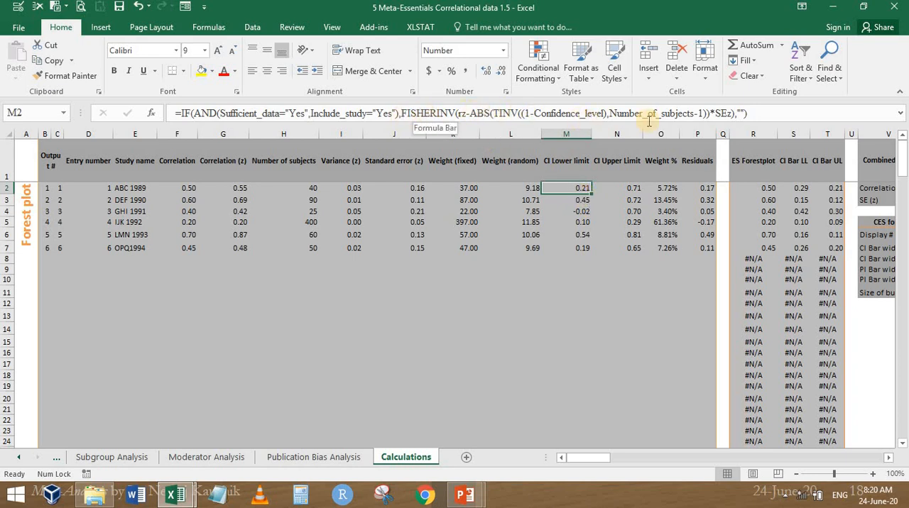
{"action": "left_click", "coordinate": [106, 457]}
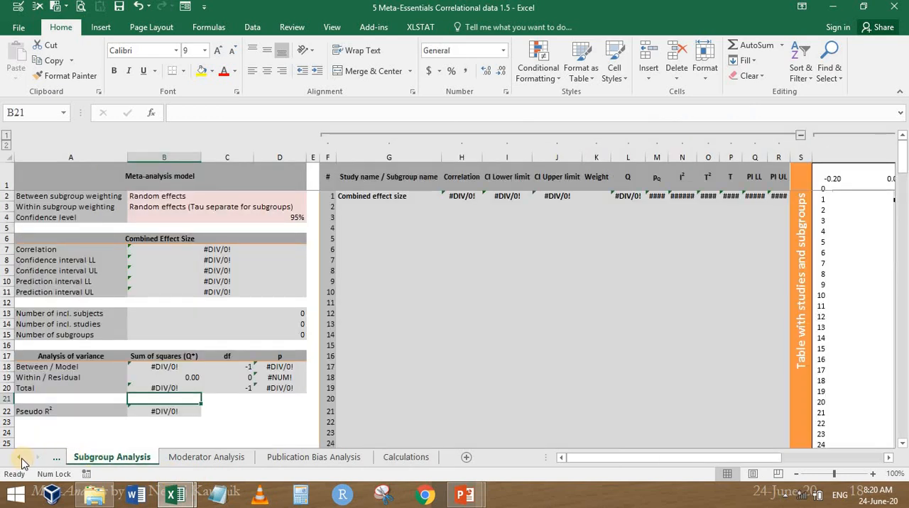
{"action": "left_click", "coordinate": [22, 460]}
{"action": "left_click", "coordinate": [22, 459]}
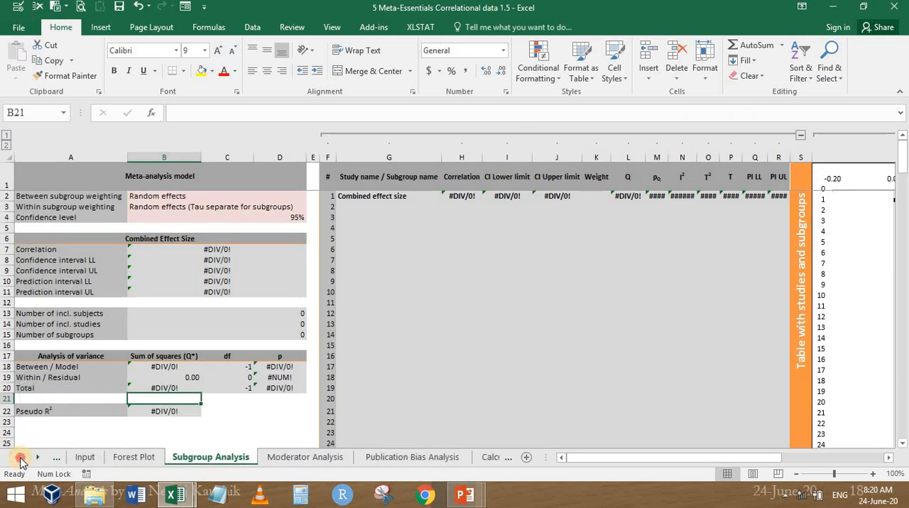
{"action": "left_click", "coordinate": [86, 457]}
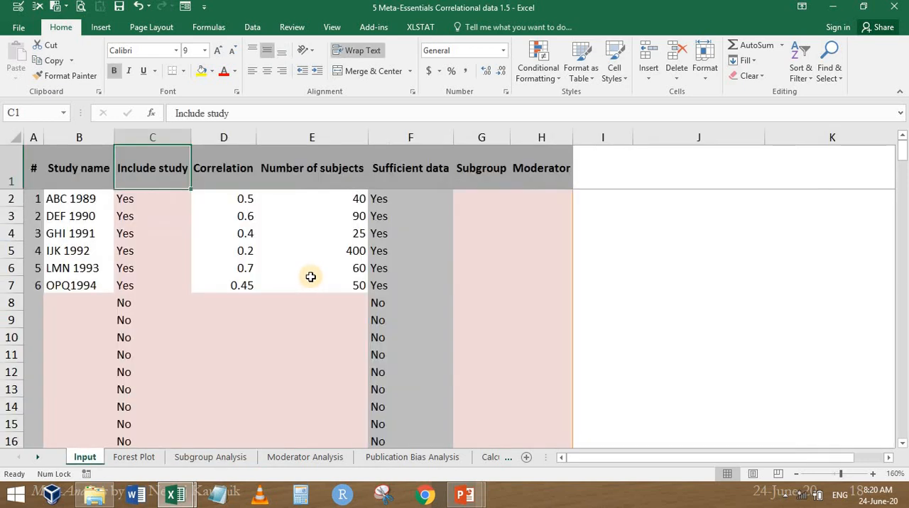
{"action": "left_click", "coordinate": [133, 457]}
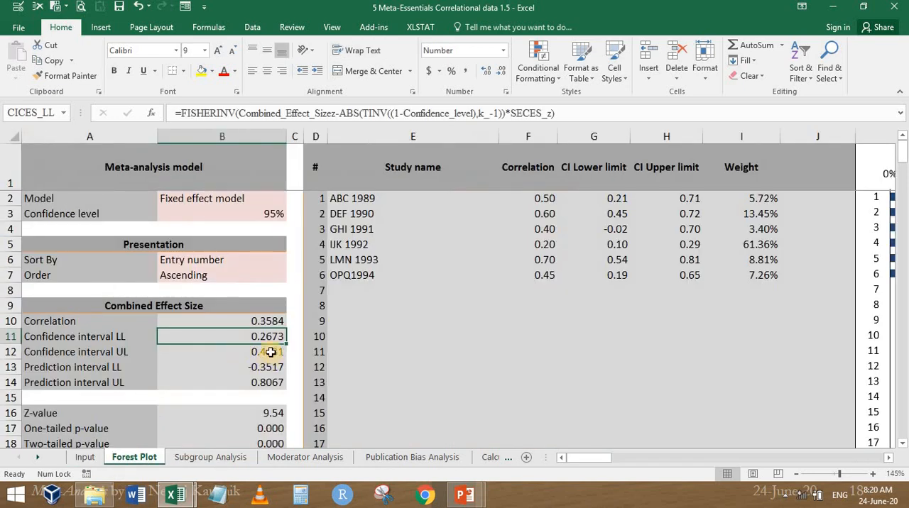
Switch to the Manual Calculations workbook and inspect the formula of the fixed effect lower limit LLr in row 9 of Sheet2
{"action": "scroll", "coordinate": [270, 352], "scroll_direction": "down", "scroll_amount": 1}
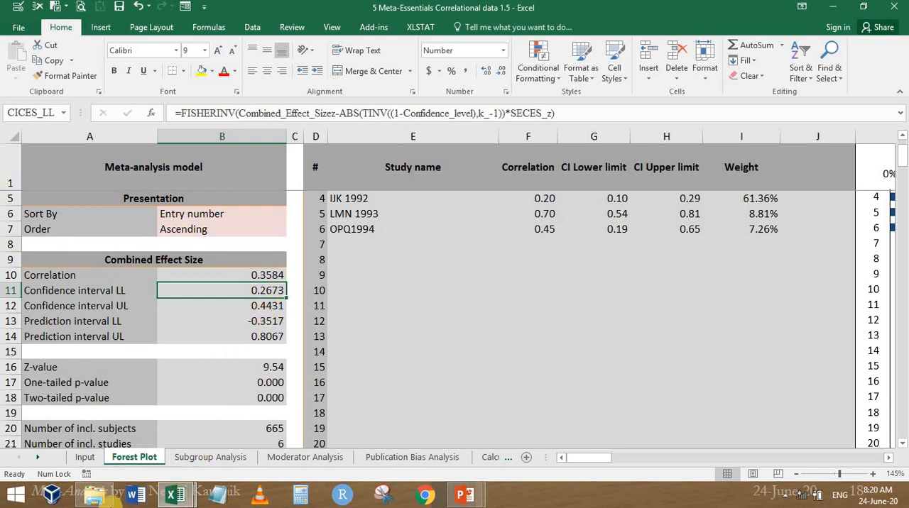
{"action": "mouse_move", "coordinate": [174, 495]}
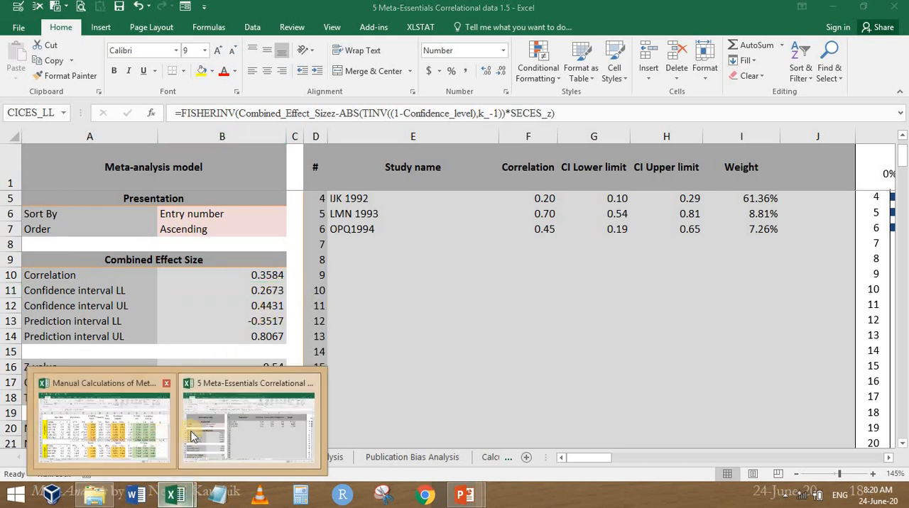
{"action": "left_click", "coordinate": [145, 435]}
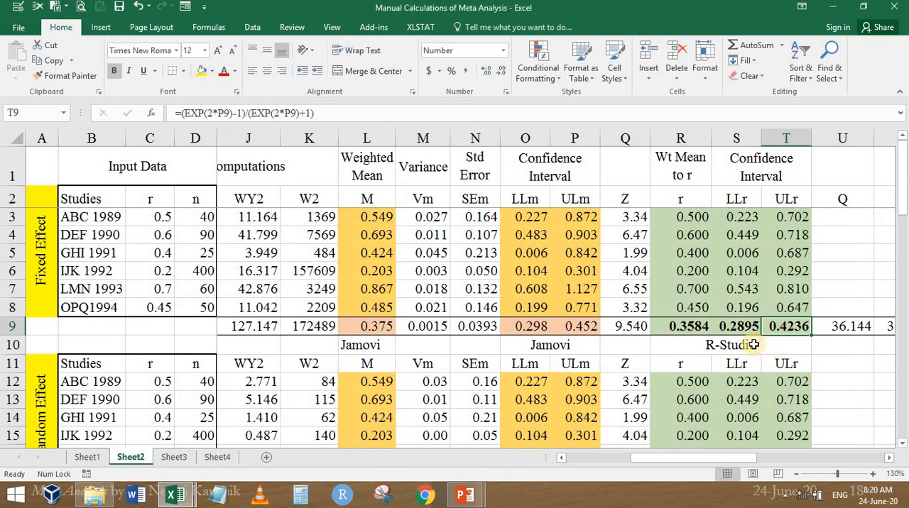
{"action": "left_click", "coordinate": [738, 326]}
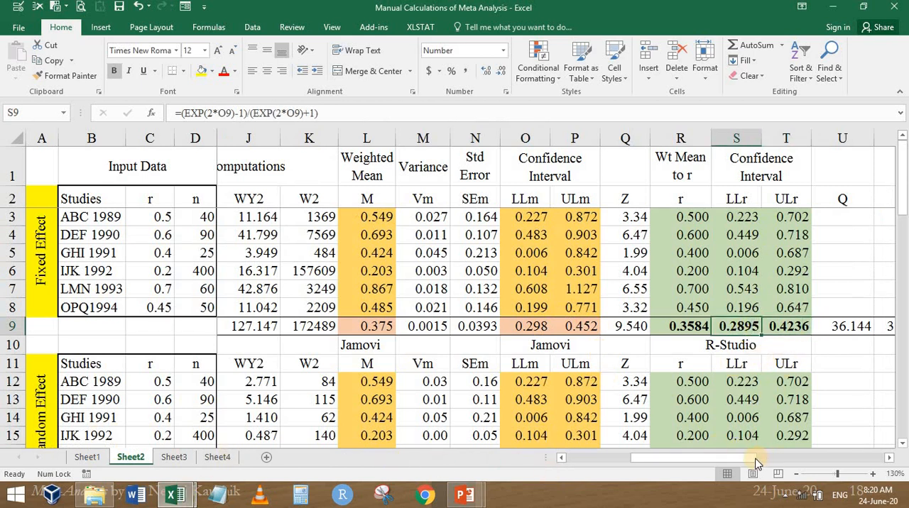
Compare the Q statistic in row 9 of Sheet2 with the Q value in the Heterogeneity section of the Forest Plot sheet
{"action": "left_click_drag", "start_coordinate": [757, 463], "coordinate": [859, 463]}
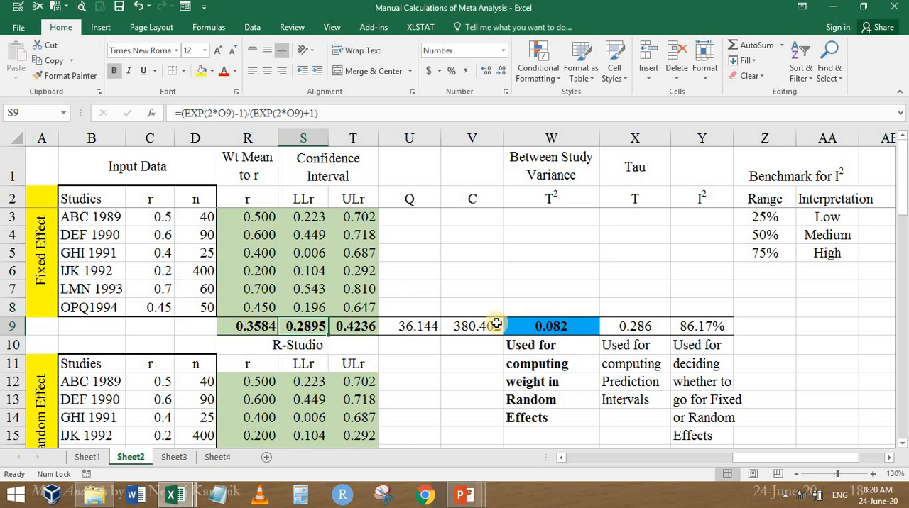
{"action": "mouse_move", "coordinate": [177, 499]}
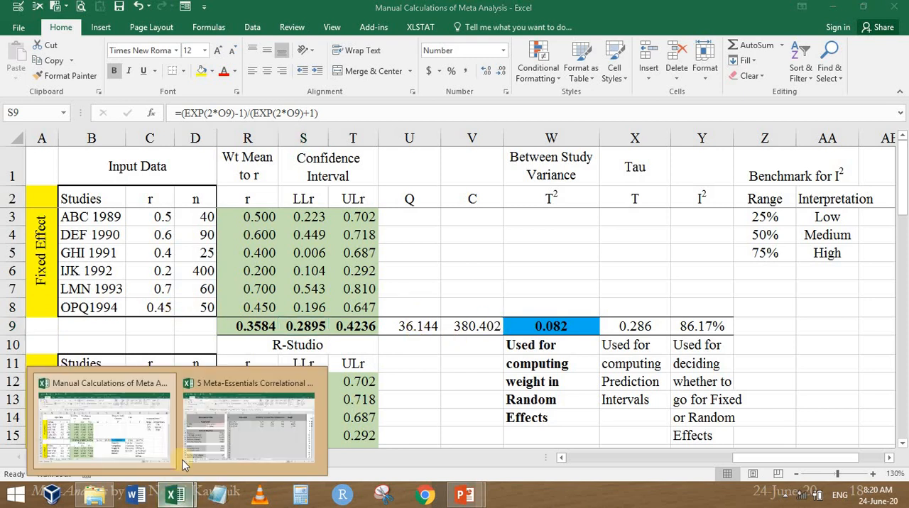
{"action": "left_click", "coordinate": [240, 431]}
{"action": "scroll", "coordinate": [213, 376], "scroll_direction": "down", "scroll_amount": 3}
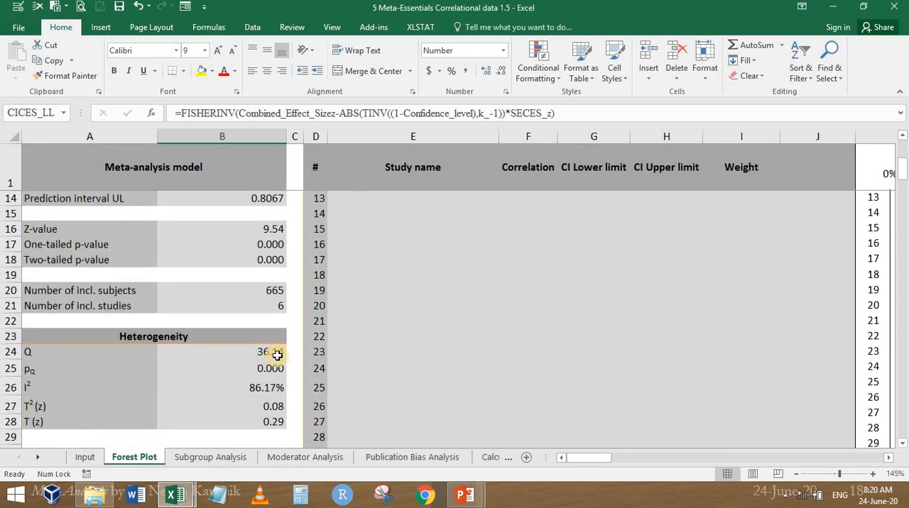
{"action": "key", "text": "alt+Tab"}
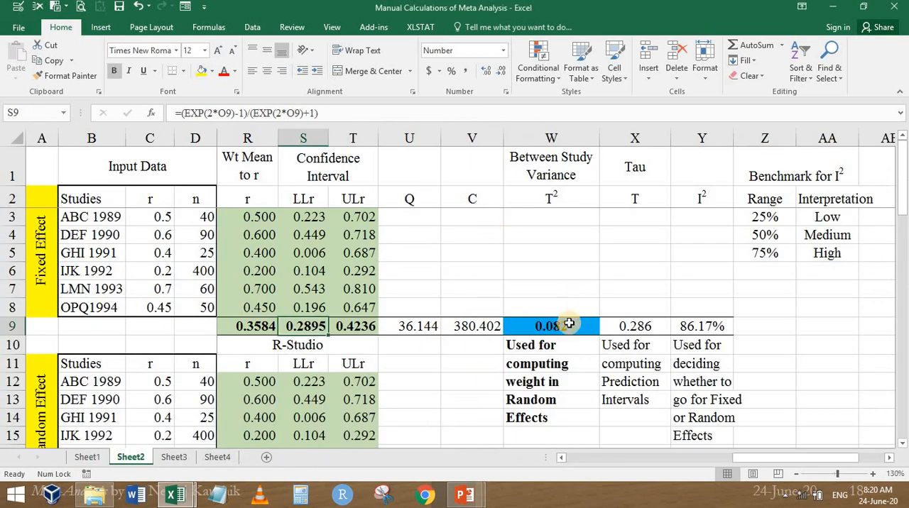
{"action": "key", "text": "alt+Tab"}
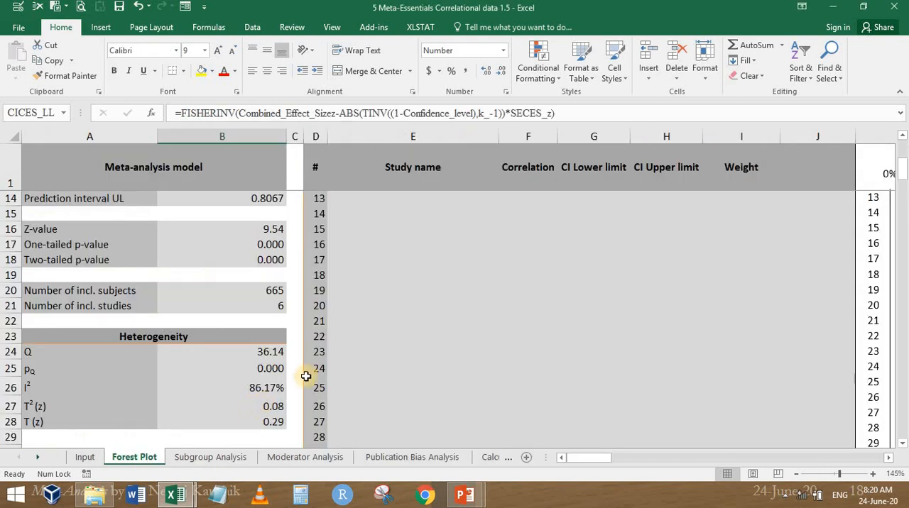
Compare the Heterogeneity T², T and I² values on Forest Plot with the between-study variance, Tau and I² in row 9 of Sheet2
{"action": "left_click", "coordinate": [270, 404]}
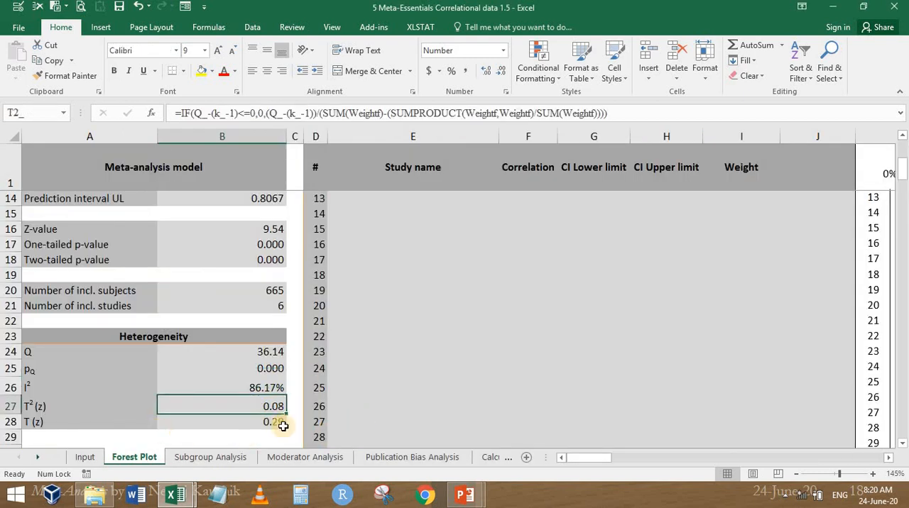
{"action": "key", "text": "alt+Tab"}
{"action": "left_click", "coordinate": [648, 325]}
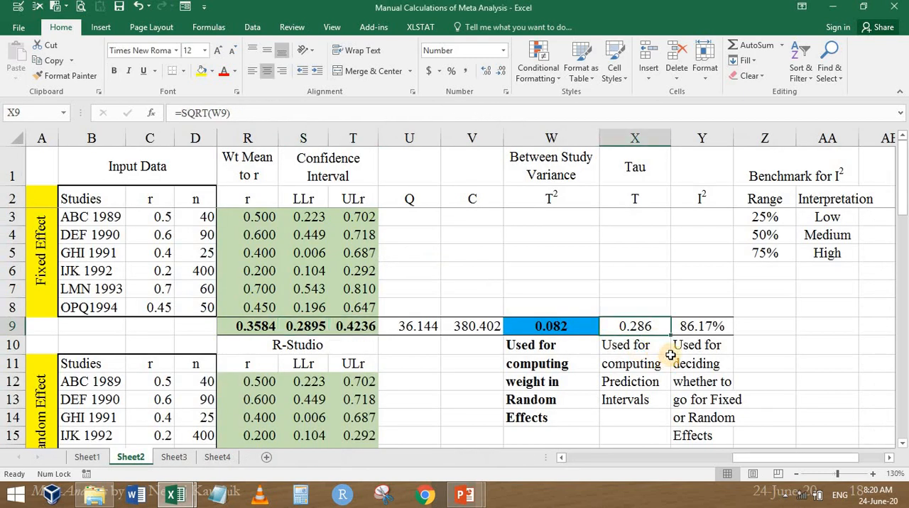
{"action": "key", "text": "alt+Tab"}
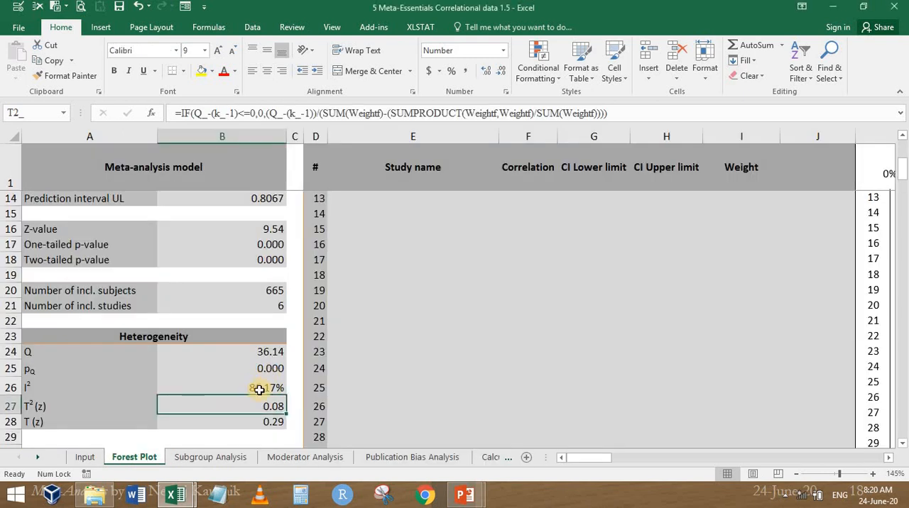
{"action": "left_click", "coordinate": [259, 389]}
Review the Forest Plot results down to the Heterogeneity section and inspect the formula for the p-value of Q
{"action": "scroll", "coordinate": [302, 335], "scroll_direction": "up", "scroll_amount": 4}
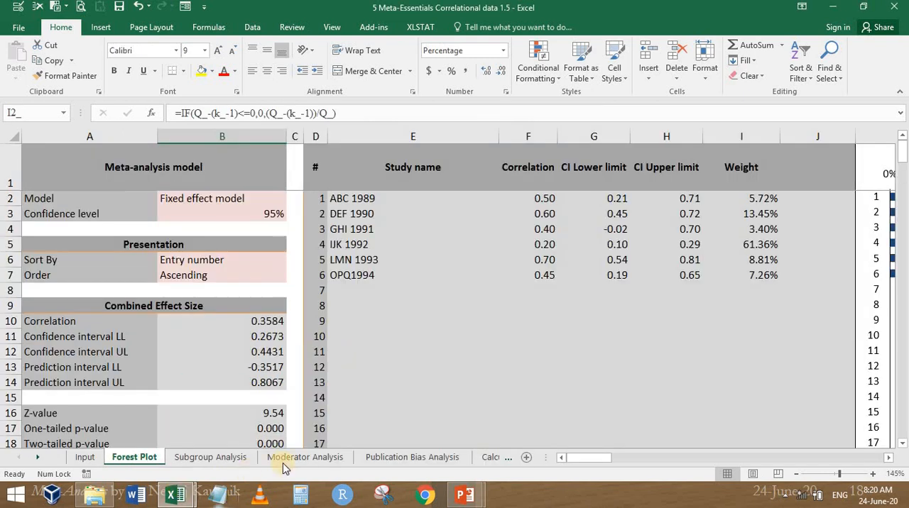
{"action": "scroll", "coordinate": [280, 421], "scroll_direction": "down", "scroll_amount": 5}
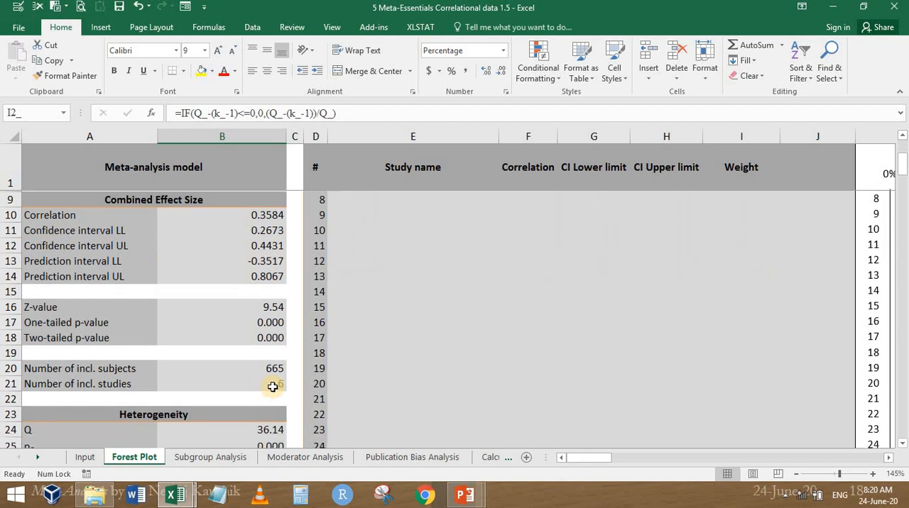
{"action": "left_click", "coordinate": [261, 324]}
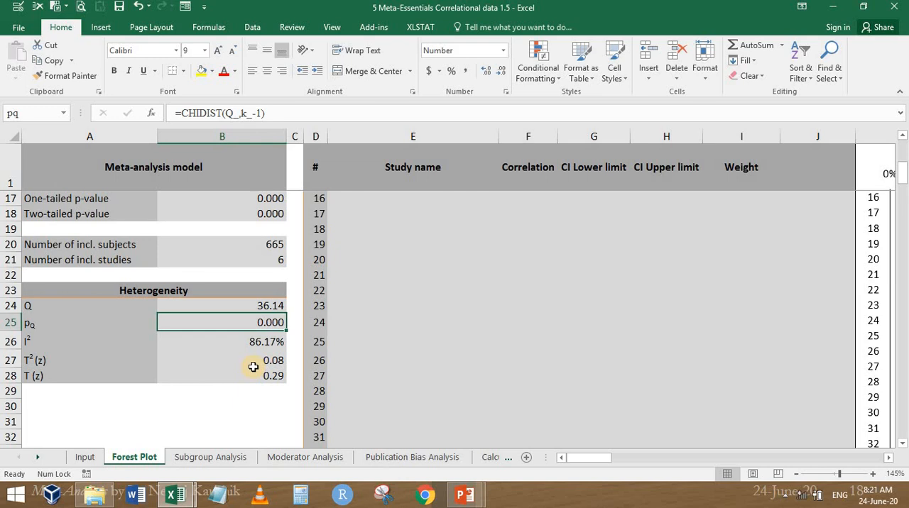
Change the meta-analysis model on the Forest Plot sheet to Random effects model
{"action": "scroll", "coordinate": [273, 278], "scroll_direction": "up", "scroll_amount": 5}
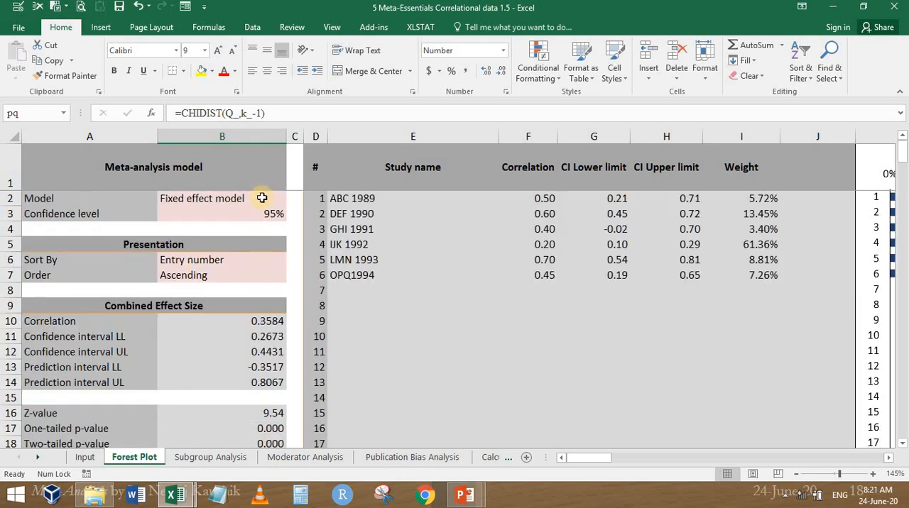
{"action": "left_click", "coordinate": [268, 198]}
{"action": "left_click", "coordinate": [291, 202]}
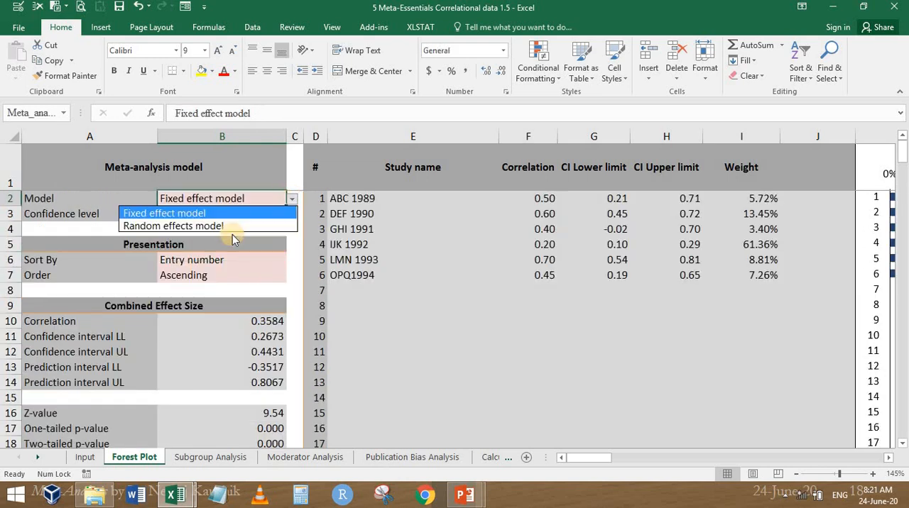
{"action": "left_click", "coordinate": [222, 226]}
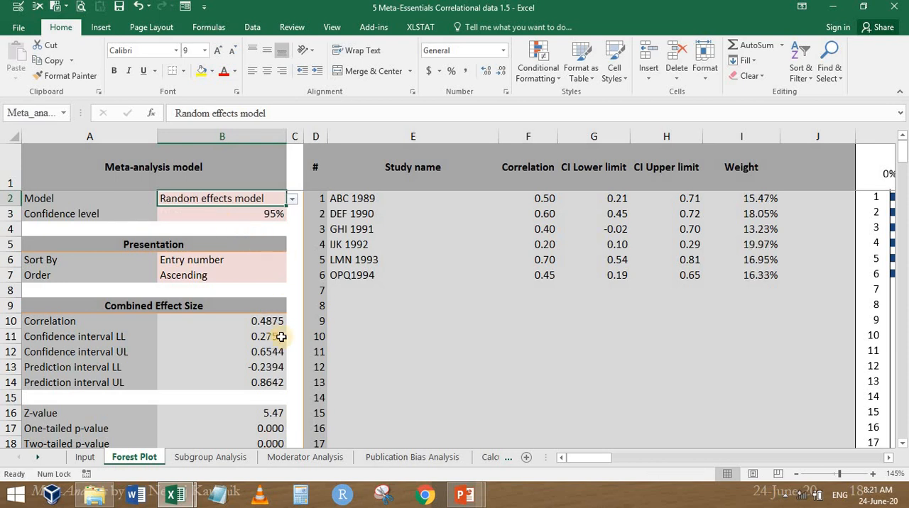
Compare the random effects Combined Effect Size correlation and confidence limits on Forest Plot with the random effect results in row 18 of Sheet2
{"action": "key", "text": "alt+Tab"}
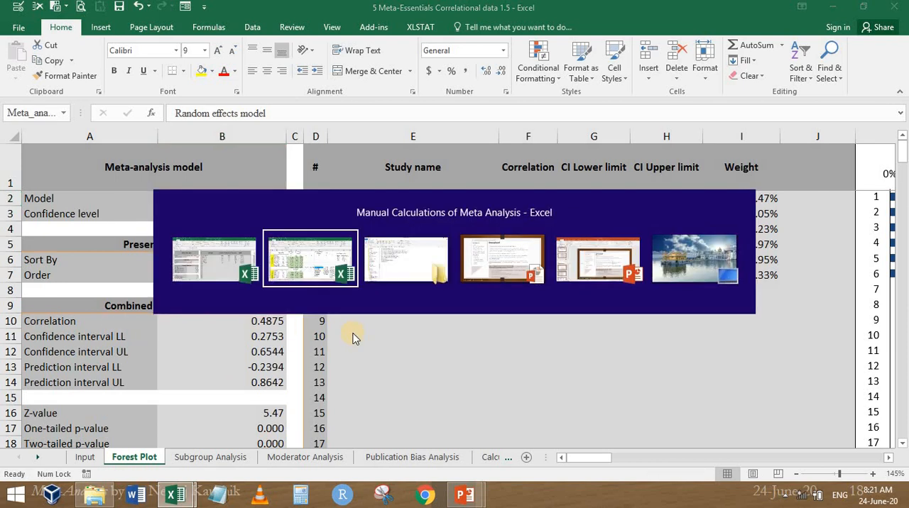
{"action": "scroll", "coordinate": [631, 383], "scroll_direction": "down", "scroll_amount": 2}
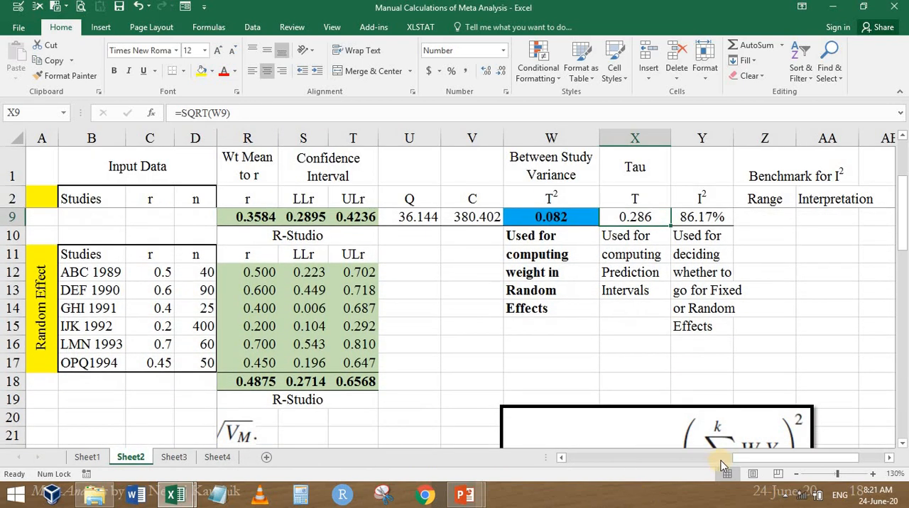
{"action": "scroll", "coordinate": [635, 436], "scroll_direction": "left", "scroll_amount": 3}
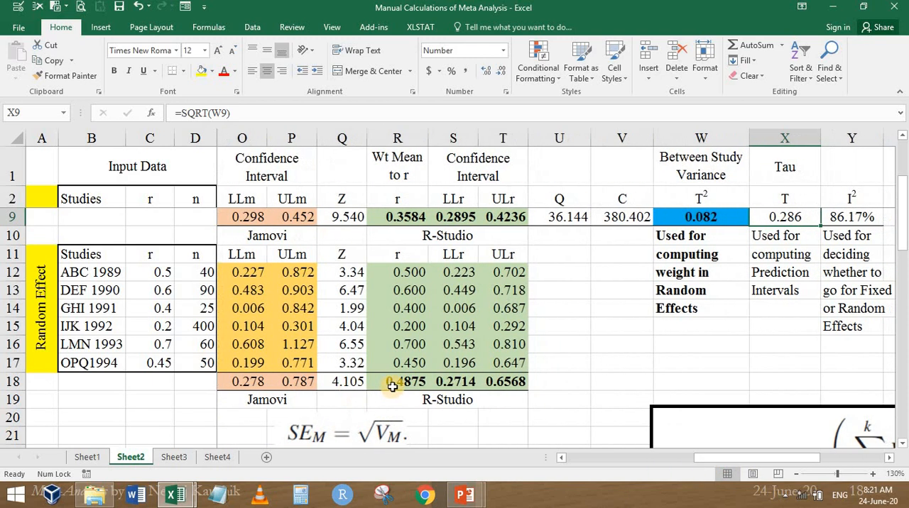
{"action": "left_click", "coordinate": [395, 381]}
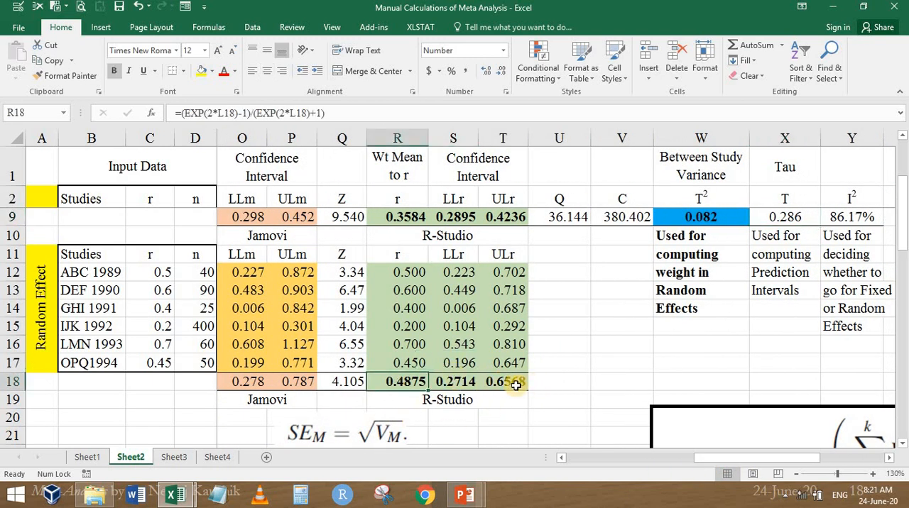
{"action": "key", "text": "alt+Tab"}
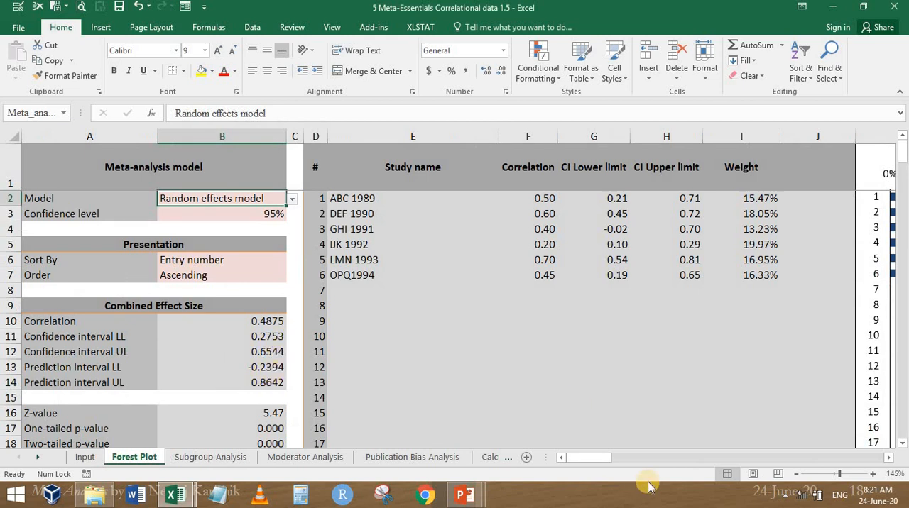
{"action": "left_click_drag", "start_coordinate": [592, 457], "coordinate": [663, 461]}
{"action": "key", "text": "alt+Tab"}
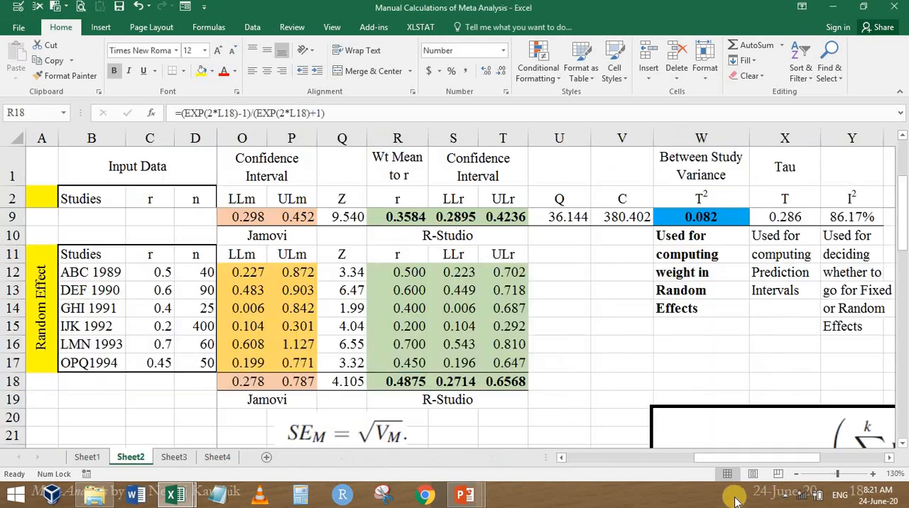
Compare the random effects Weight% values in Sheet2 of the manual calculations workbook with the study weights on Forest Plot
{"action": "left_click_drag", "start_coordinate": [696, 462], "coordinate": [557, 460]}
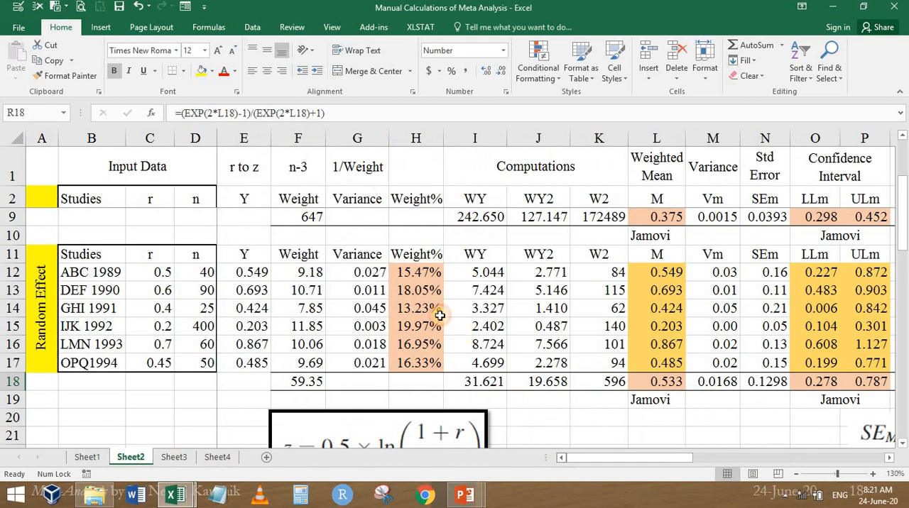
{"action": "key", "text": "alt+Tab"}
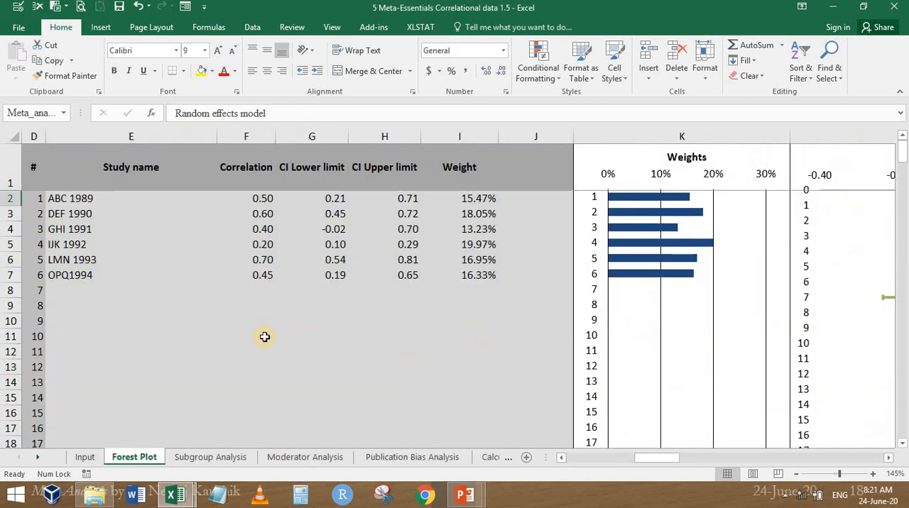
Switch the Forest Plot model to Fixed effect model and back to Random effects model to compare the study weights
{"action": "left_click", "coordinate": [588, 458]}
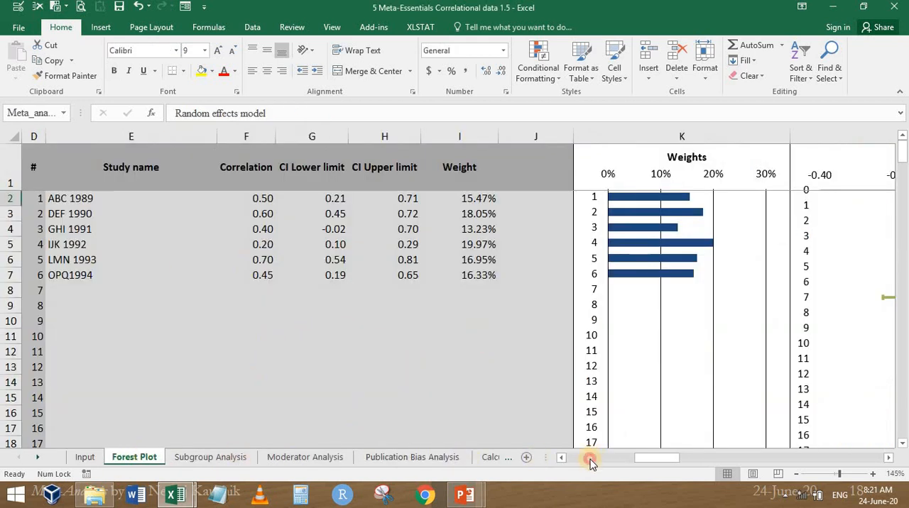
{"action": "left_click", "coordinate": [292, 201]}
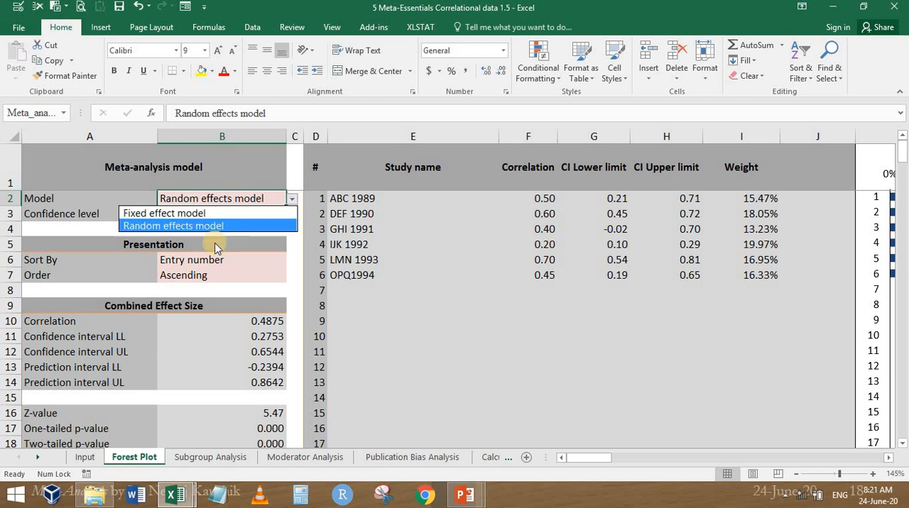
{"action": "left_click", "coordinate": [167, 226]}
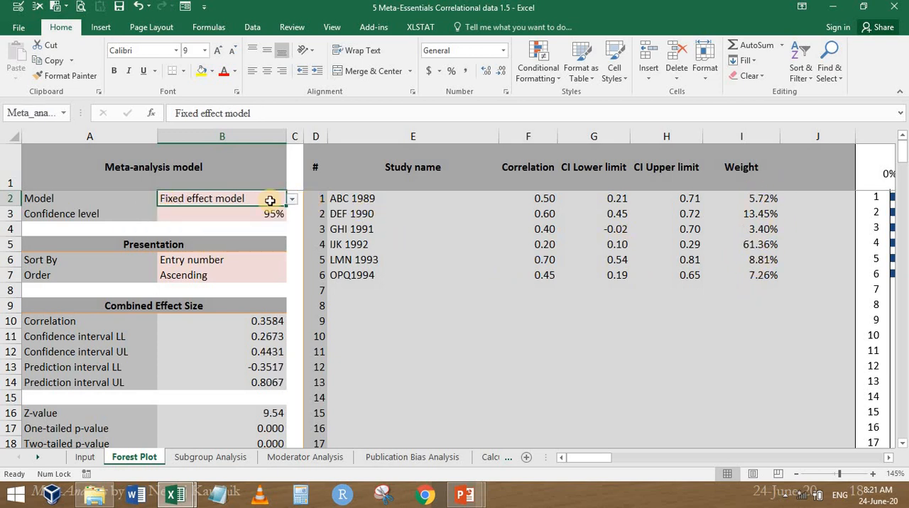
{"action": "left_click", "coordinate": [291, 201]}
{"action": "left_click", "coordinate": [261, 227]}
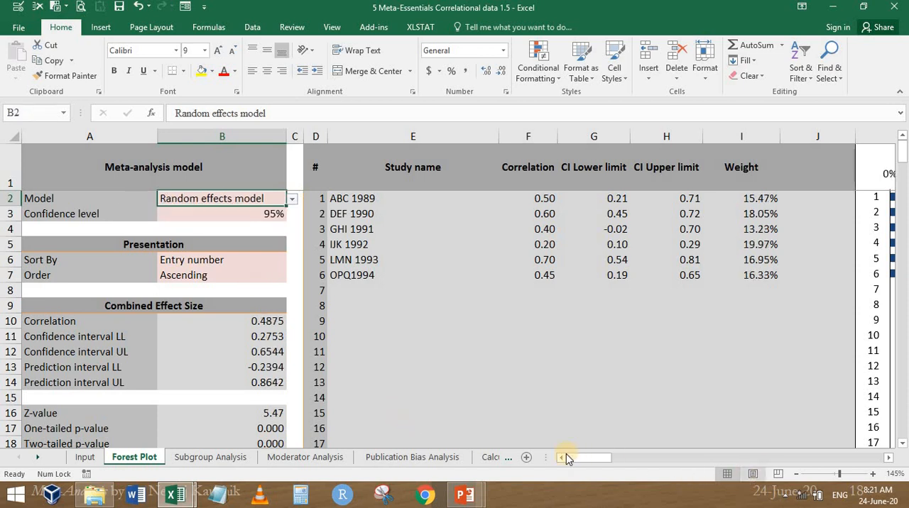
Examine the Weights bar chart and the Correlation forest plot for the random effects model
{"action": "left_click_drag", "start_coordinate": [572, 464], "coordinate": [462, 206]}
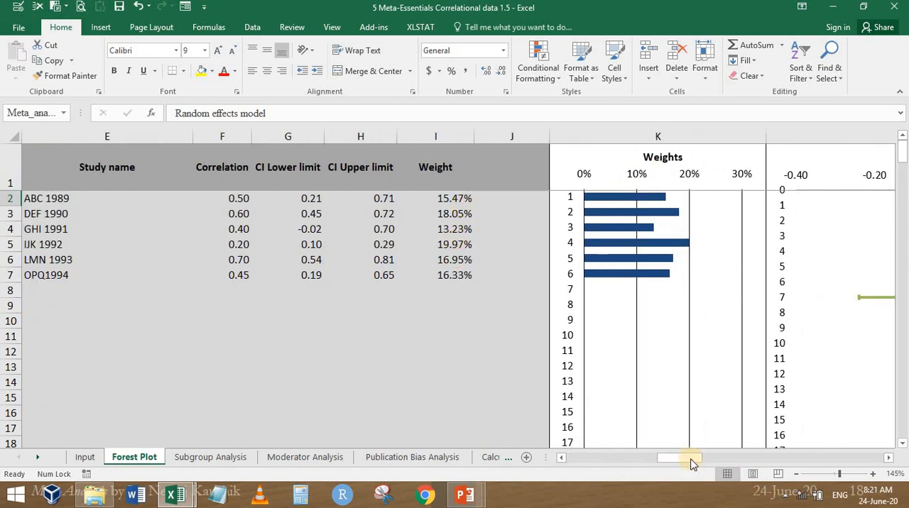
{"action": "left_click_drag", "start_coordinate": [692, 463], "coordinate": [816, 463]}
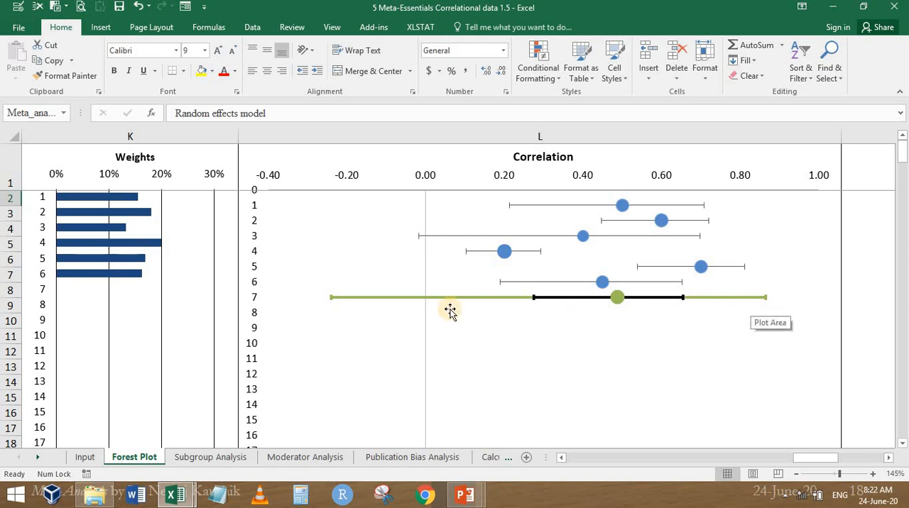
Review the Publication Bias Analysis sheet with its funnel plot and go back to the Input sheet
{"action": "left_click", "coordinate": [87, 458]}
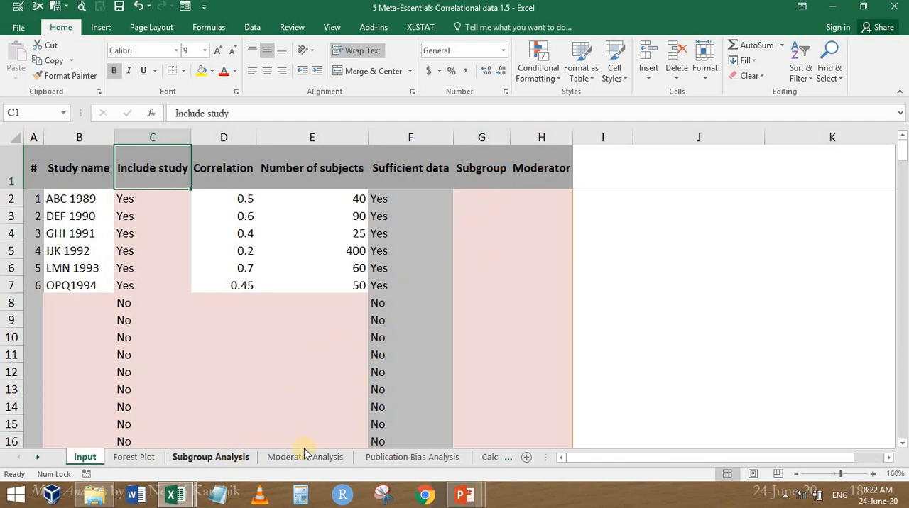
{"action": "left_click", "coordinate": [393, 458]}
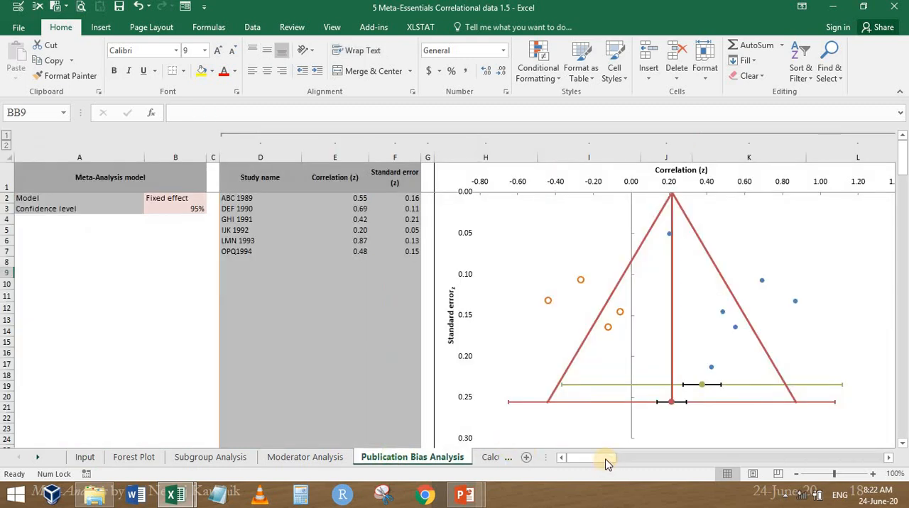
{"action": "left_click_drag", "start_coordinate": [606, 463], "coordinate": [770, 470]}
{"action": "left_click_drag", "start_coordinate": [681, 468], "coordinate": [131, 490]}
{"action": "left_click", "coordinate": [561, 459]}
{"action": "left_click", "coordinate": [97, 462]}
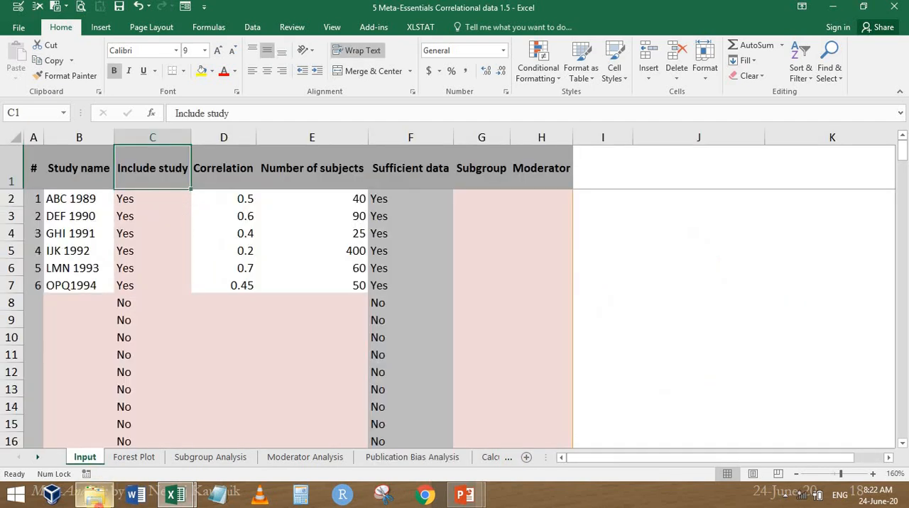
Look over the MetaEssentials1.5 folder in File Explorer and return to the fixed effect table in Sheet2 of Manual Calculations of Meta Analysis
{"action": "left_click", "coordinate": [96, 496]}
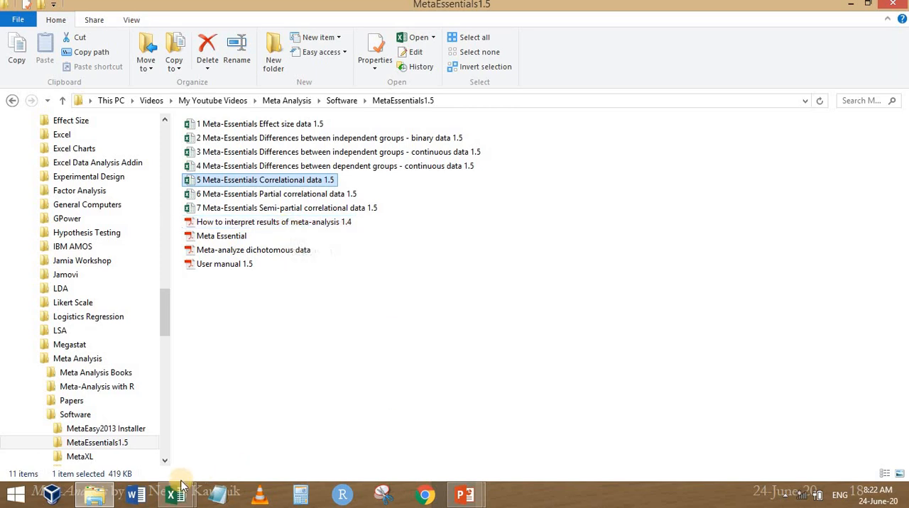
{"action": "mouse_move", "coordinate": [179, 499]}
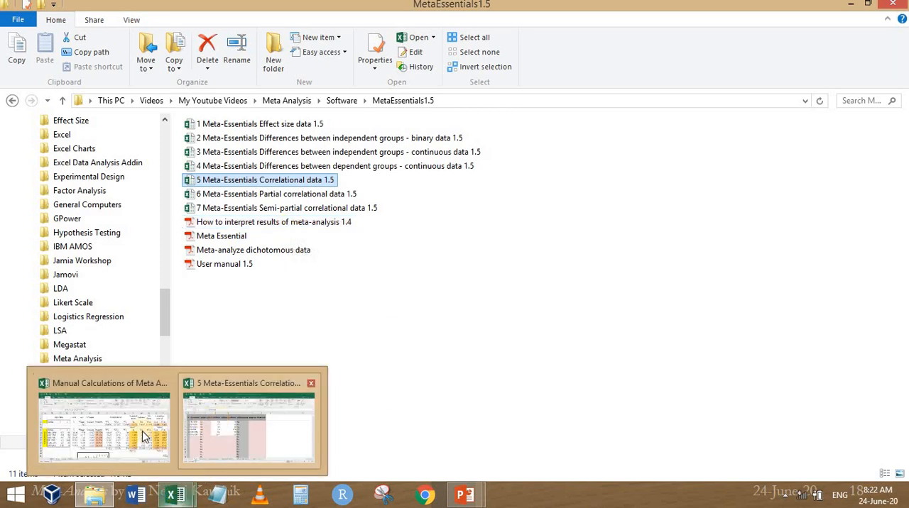
{"action": "left_click", "coordinate": [138, 337]}
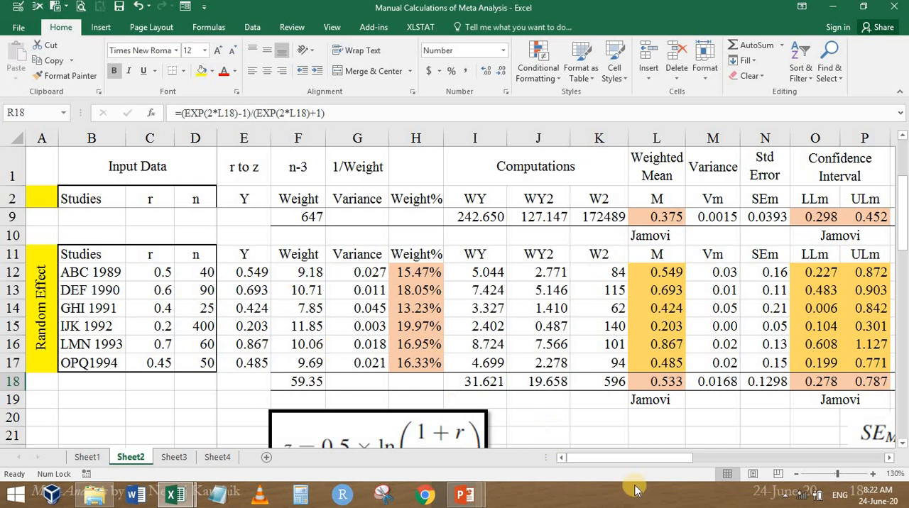
{"action": "scroll", "coordinate": [349, 270], "scroll_direction": "up", "scroll_amount": 2}
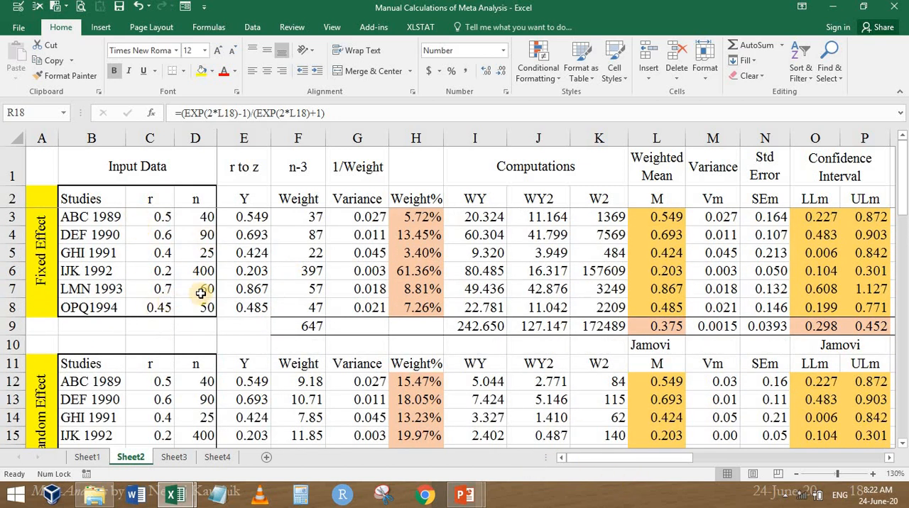